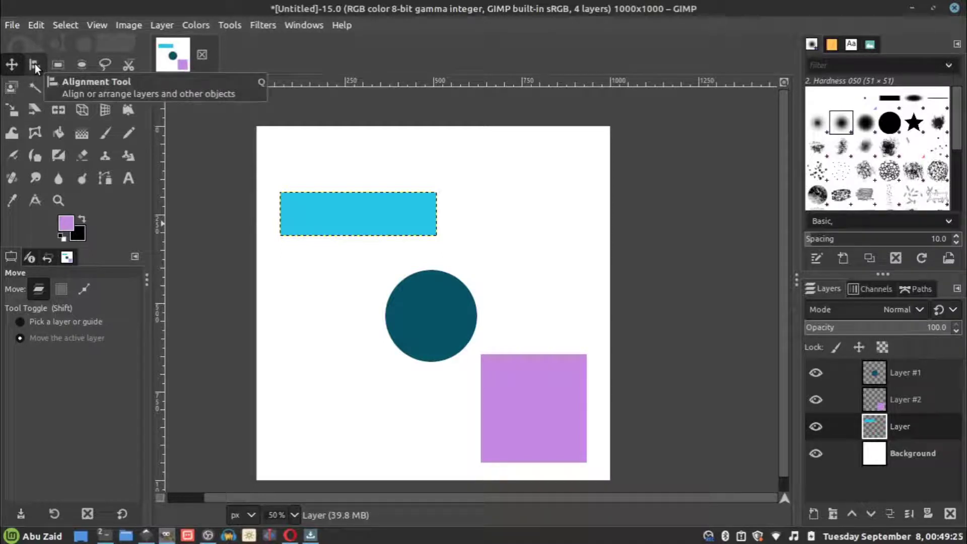
# Activate the Alignment tool and rename the blue rectangle's layer to "persegi panjang".
pyautogui.click(35, 65)
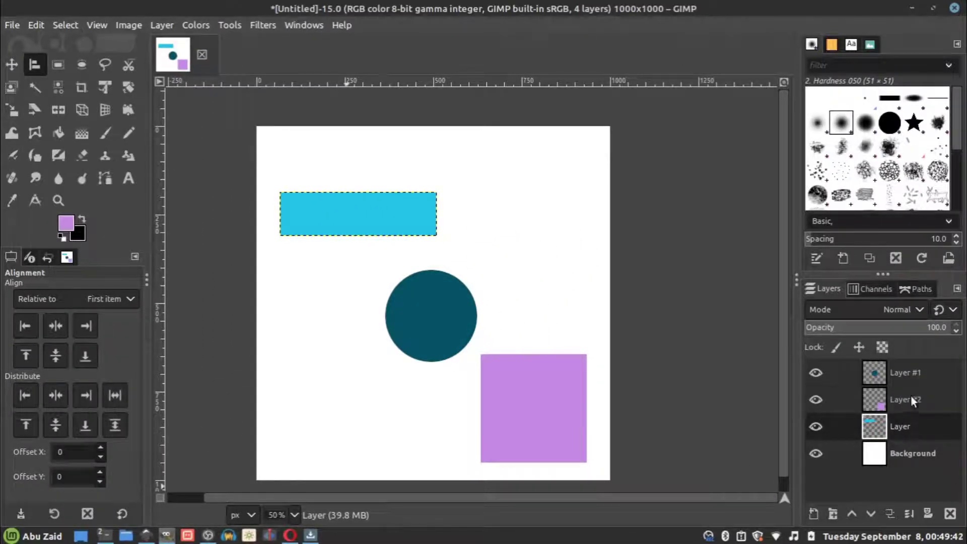
pyautogui.click(911, 370)
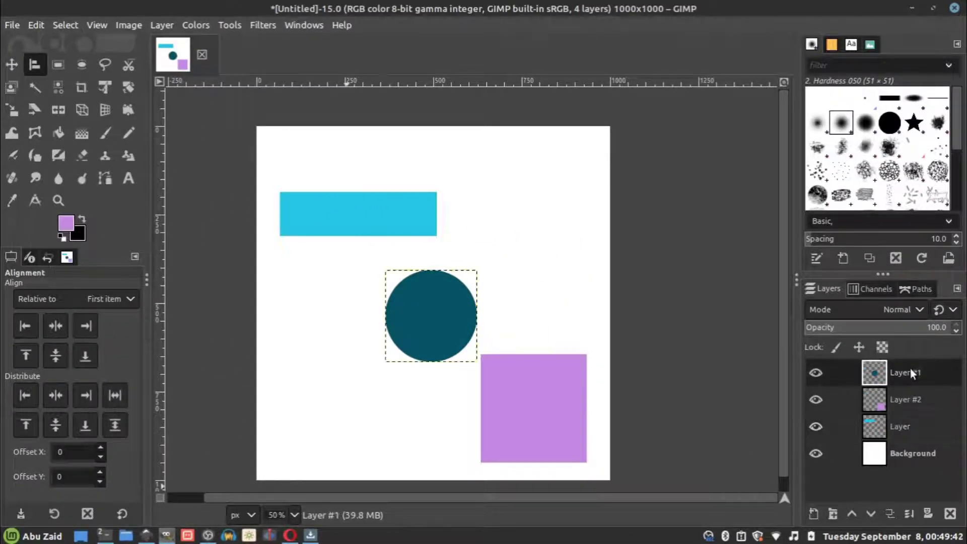
pyautogui.doubleClick(900, 427)
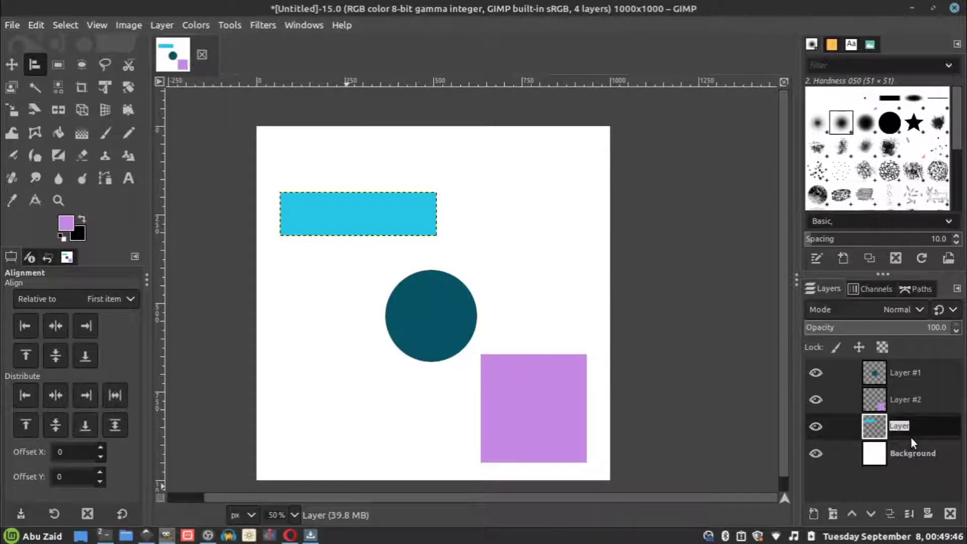
pyautogui.write('persegi panjang')
pyautogui.press('Return')
# Rename the purple square's layer to "persegi" and the circle's layer to "bulat".
pyautogui.click(914, 399)
pyautogui.click(914, 398)
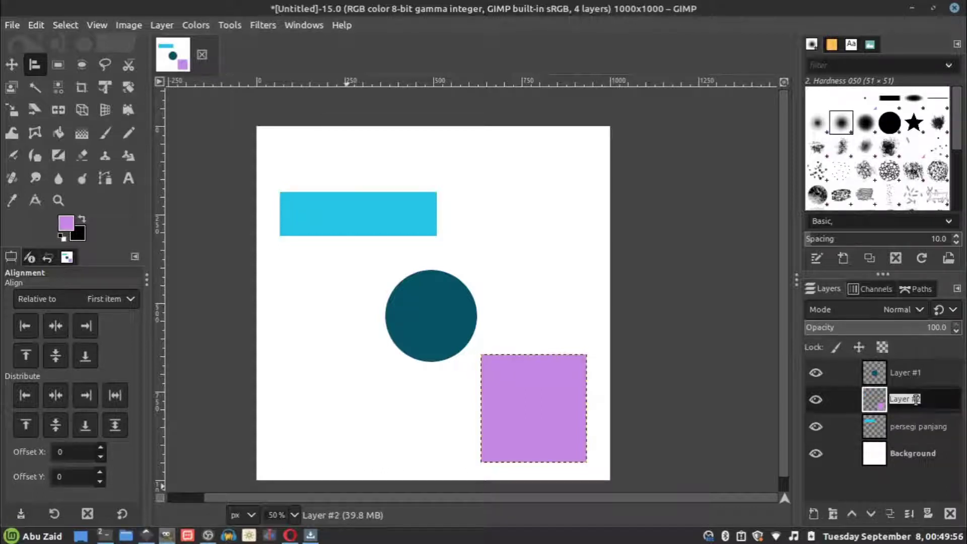
pyautogui.write('persegi')
pyautogui.press('Return')
pyautogui.doubleClick(910, 371)
pyautogui.write('bulat')
pyautogui.press('Return')
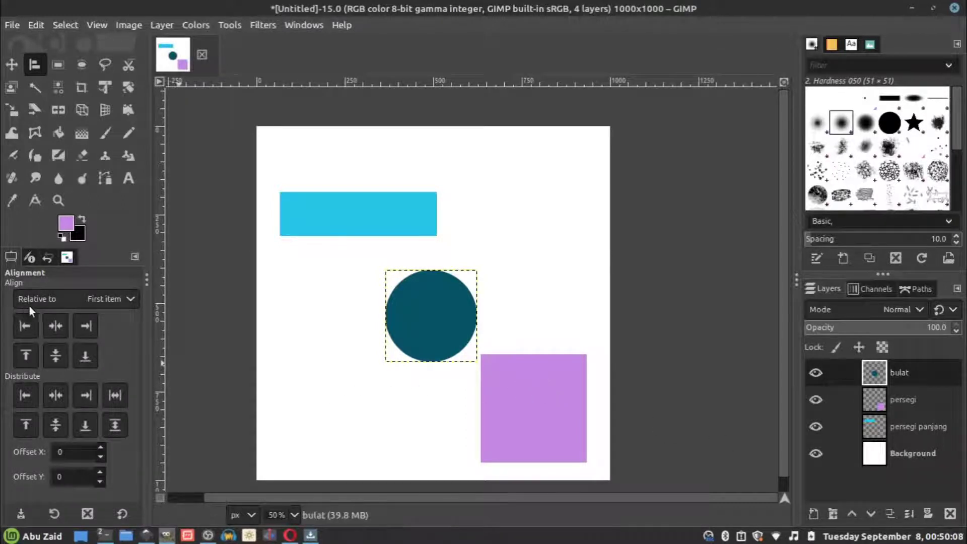
pyautogui.click(130, 300)
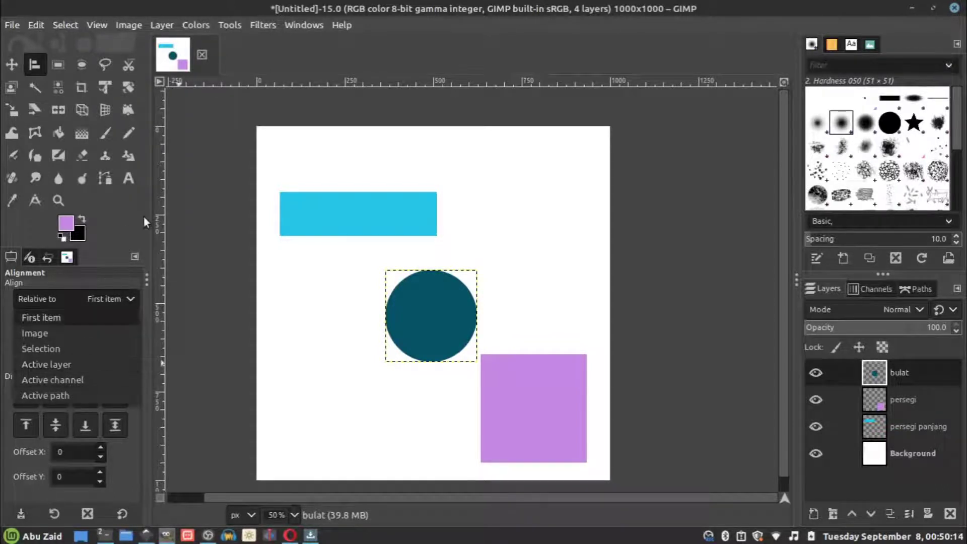
pyautogui.click(120, 280)
pyautogui.click(131, 300)
pyautogui.click(131, 301)
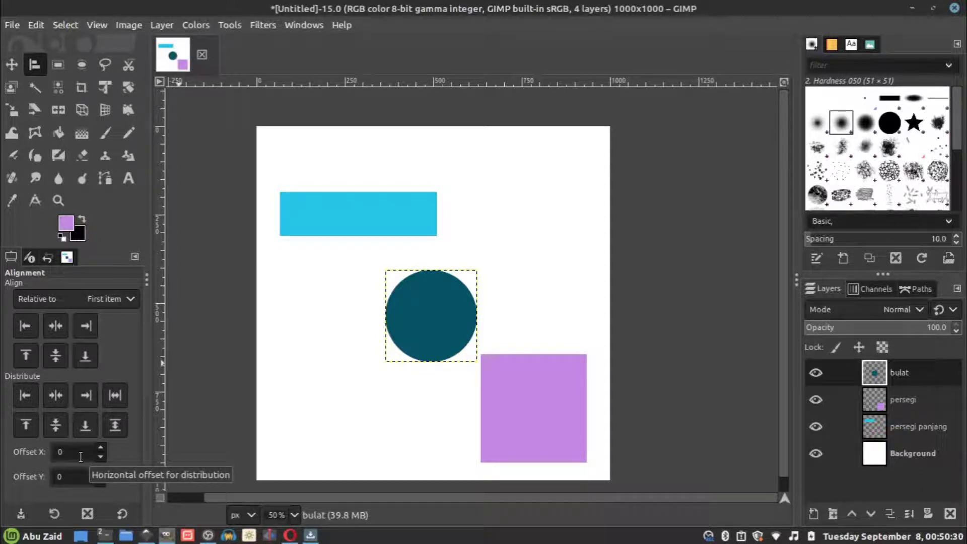
# Set alignment relative to First item and pick the purple square first, adding the circle and the blue rectangle.
pyautogui.click(119, 296)
pyautogui.click(68, 319)
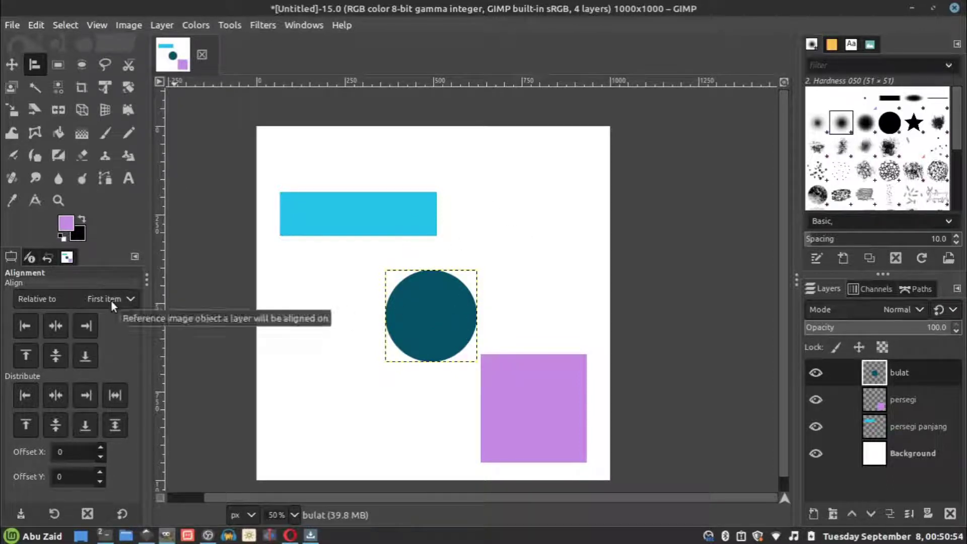
pyautogui.click(544, 418)
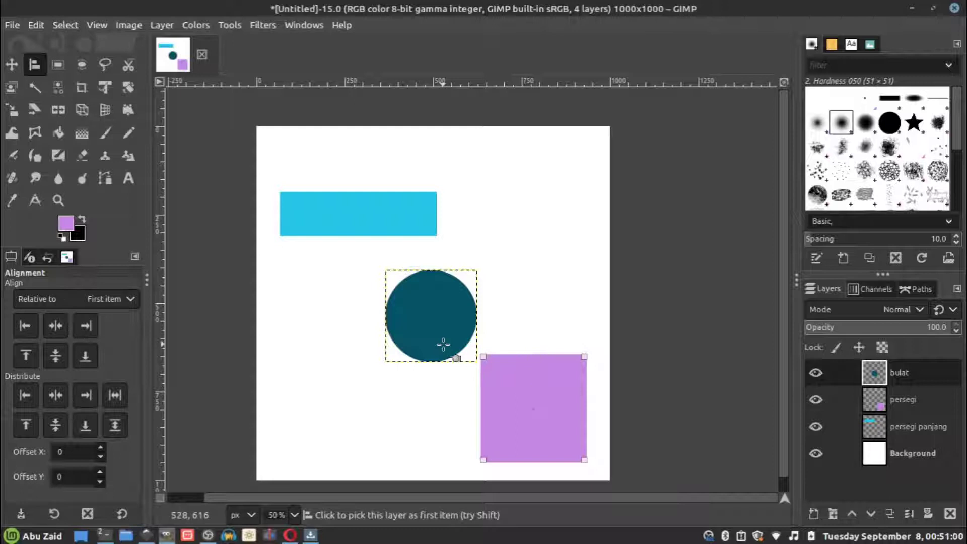
pyautogui.keyDown('shift'); pyautogui.click(443, 319); pyautogui.keyUp('shift')
pyautogui.keyDown('shift'); pyautogui.click(403, 223); pyautogui.keyUp('shift')
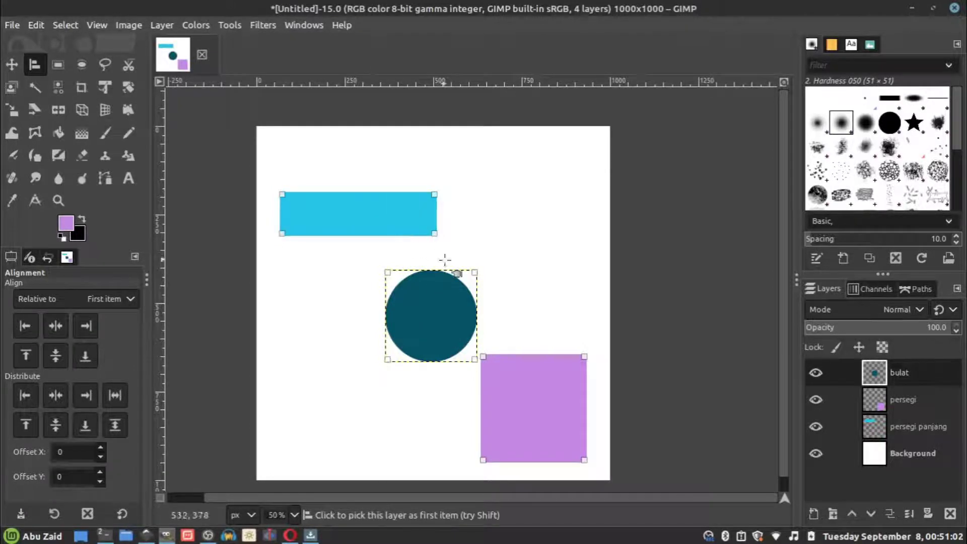
# Try right-edge and left-edge alignment to the purple square, and center the circle and rectangle on it horizontally and vertically.
pyautogui.click(89, 325)
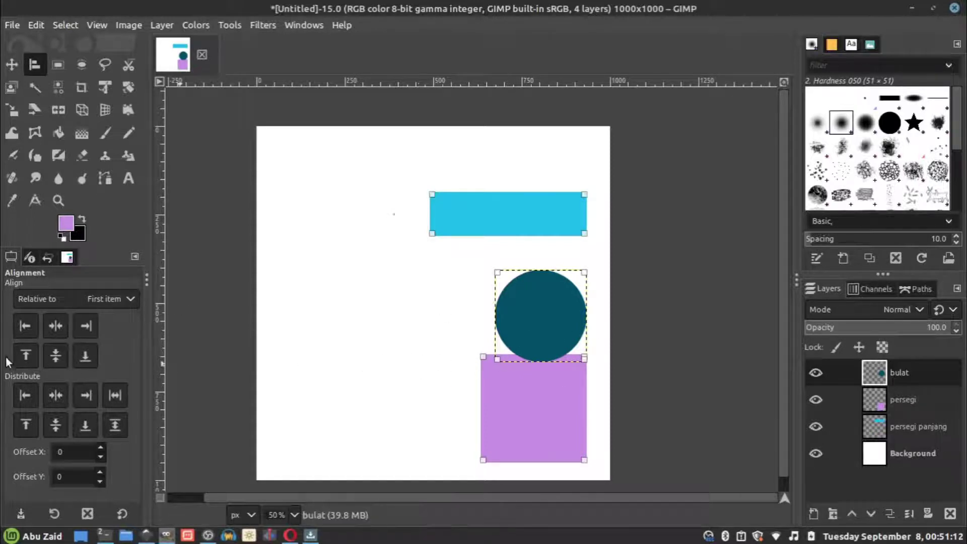
pyautogui.click(29, 327)
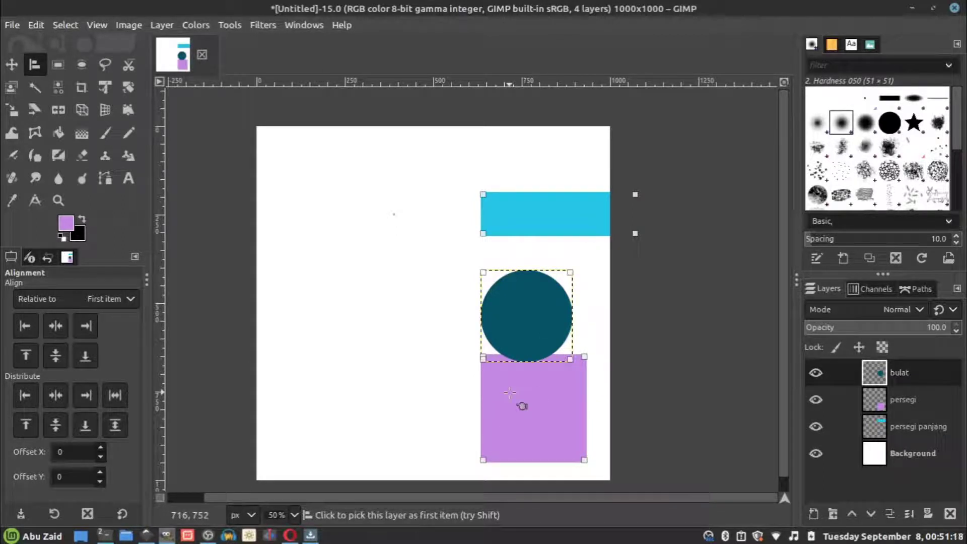
pyautogui.click(56, 327)
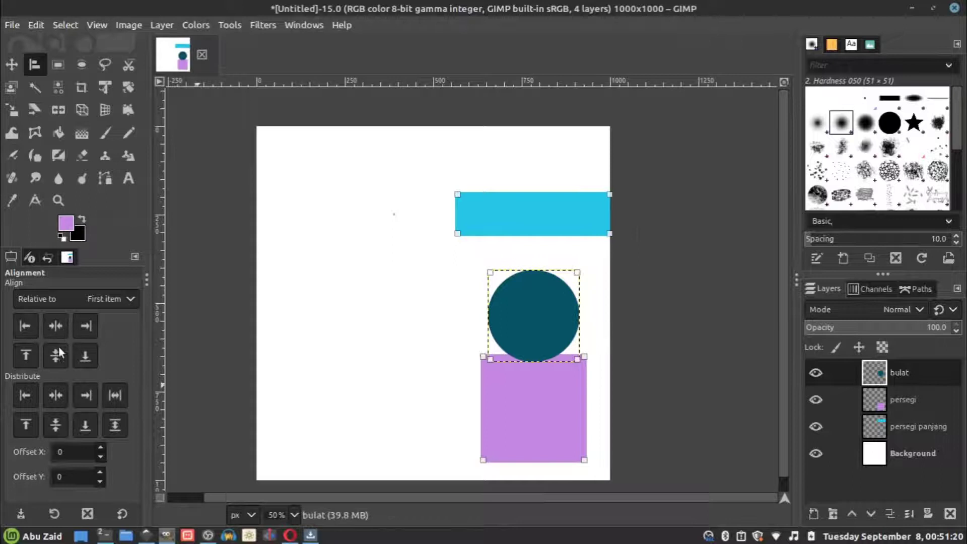
pyautogui.click(56, 356)
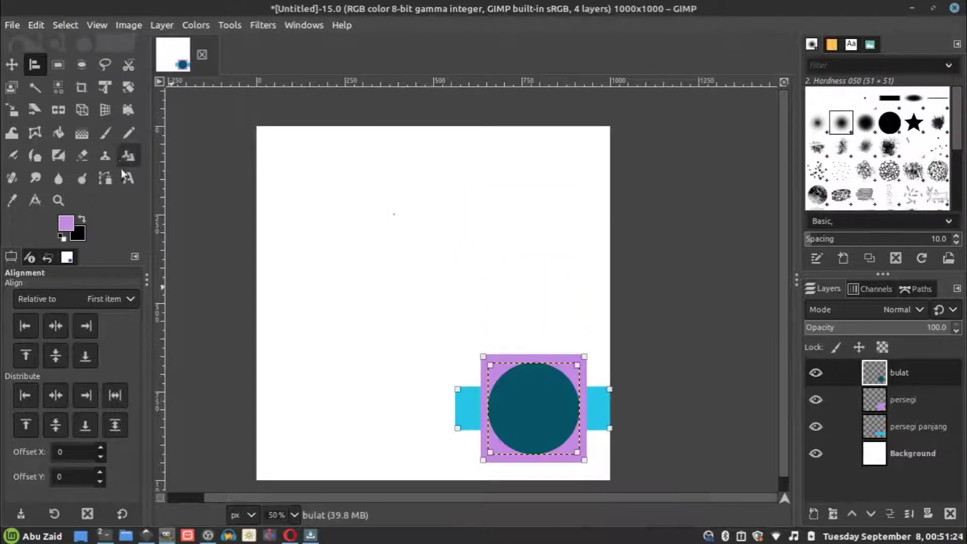
# Move the circle to the canvas's upper left and the purple square to its upper middle, and reactivate the Alignment tool.
pyautogui.click(12, 65)
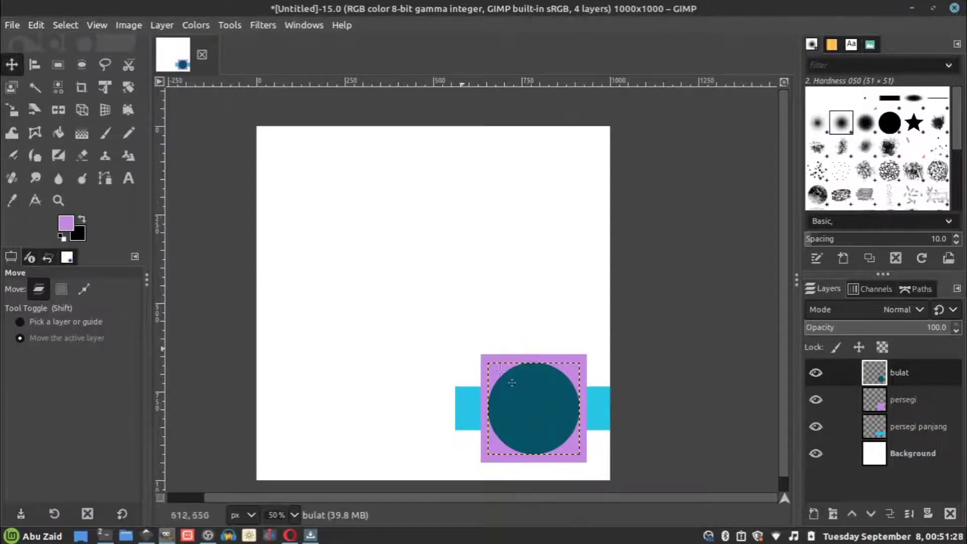
pyautogui.moveTo(539, 406); pyautogui.dragTo(496, 252)
pyautogui.press('q')
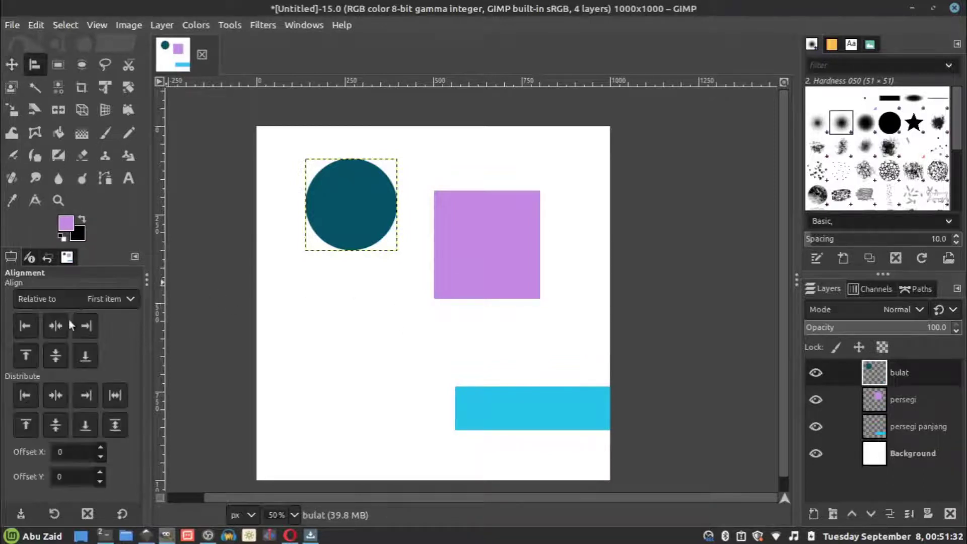
# Set alignment relative to Image and center the purple square horizontally and vertically on the canvas.
pyautogui.click(132, 302)
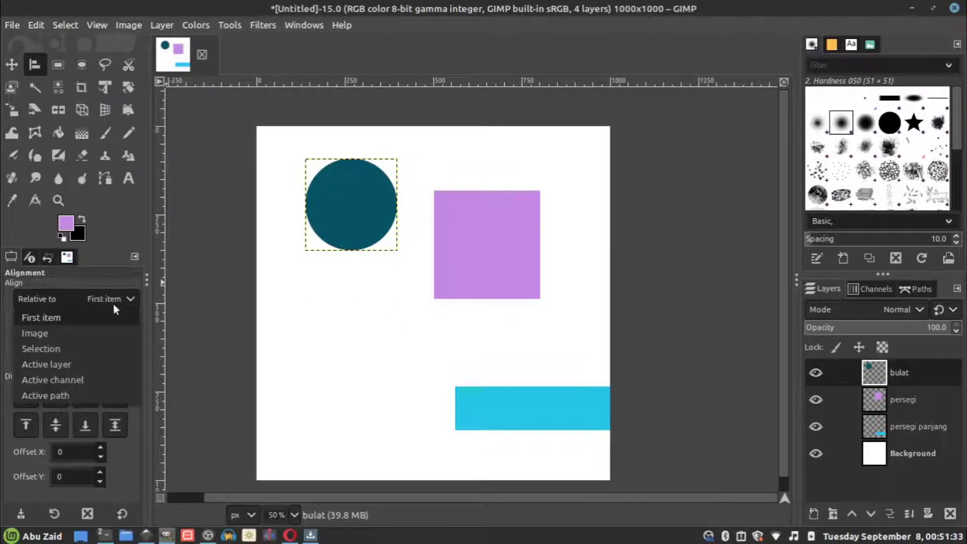
pyautogui.click(68, 330)
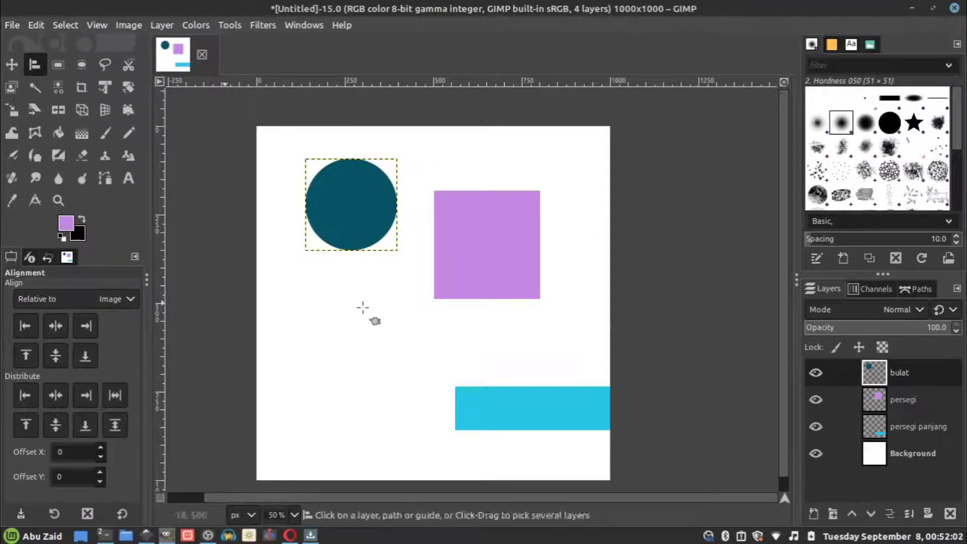
pyautogui.click(484, 248)
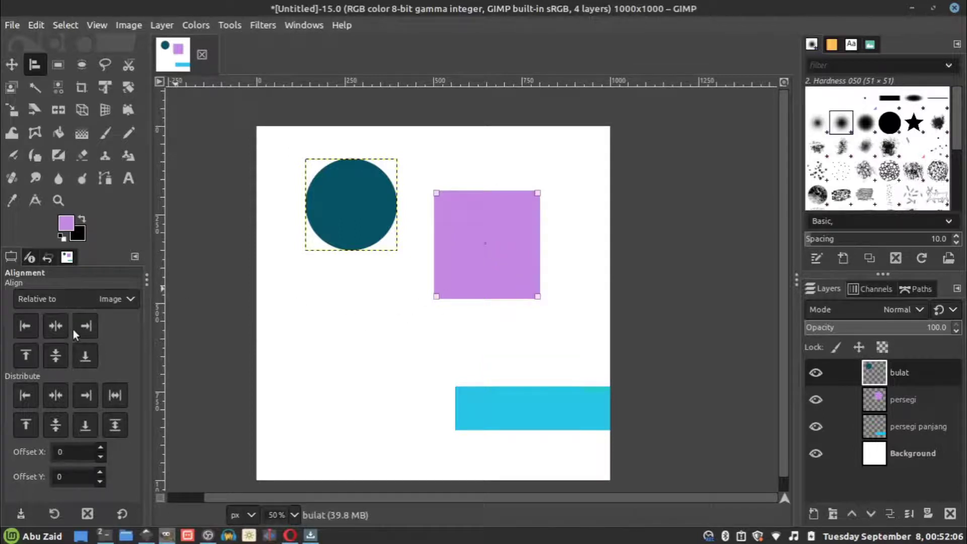
pyautogui.click(59, 325)
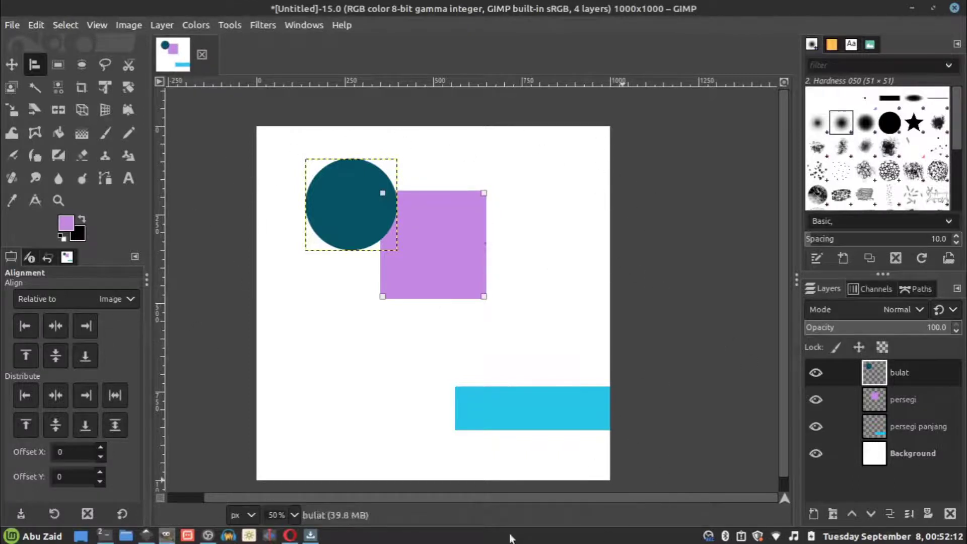
pyautogui.click(61, 358)
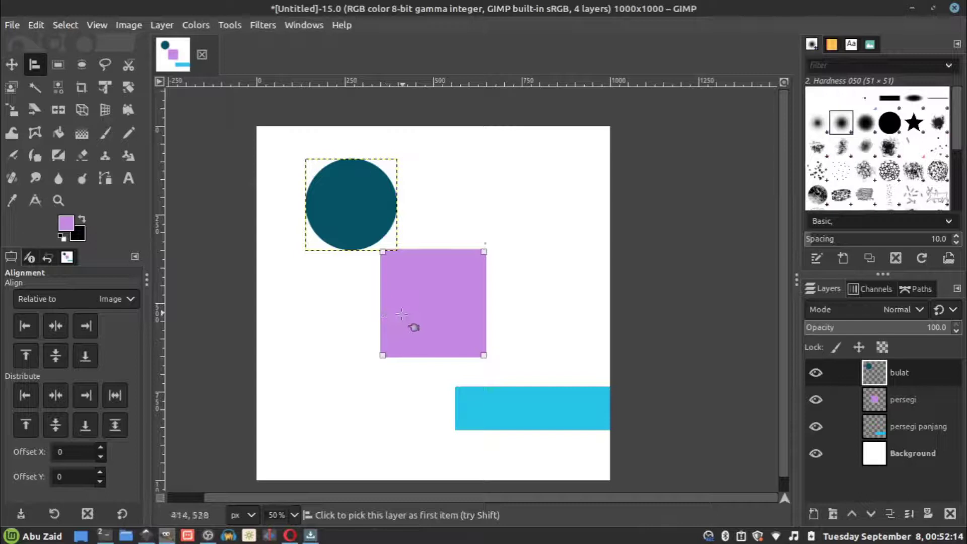
# Align the purple square to the image's right, top, bottom and left edges in turn, and center it on the image again.
pyautogui.click(87, 328)
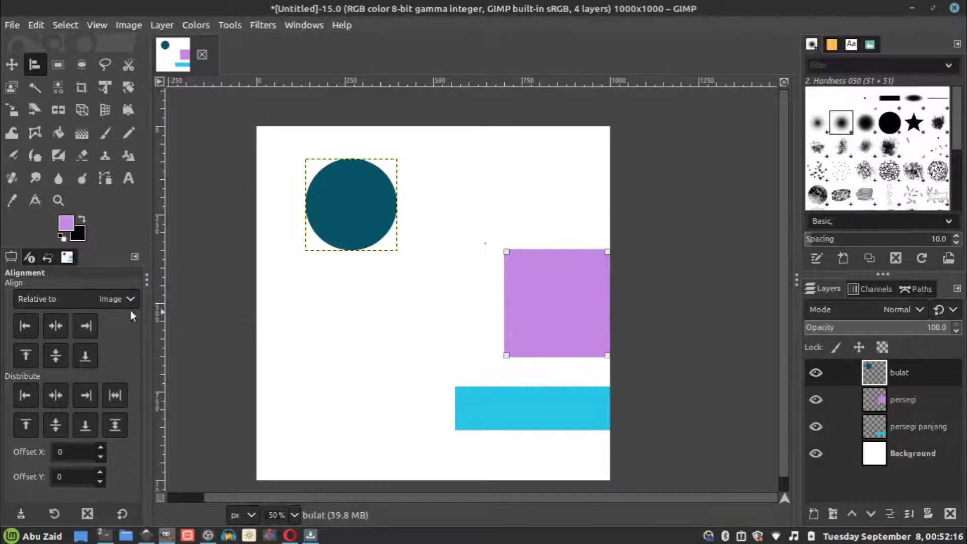
pyautogui.click(24, 357)
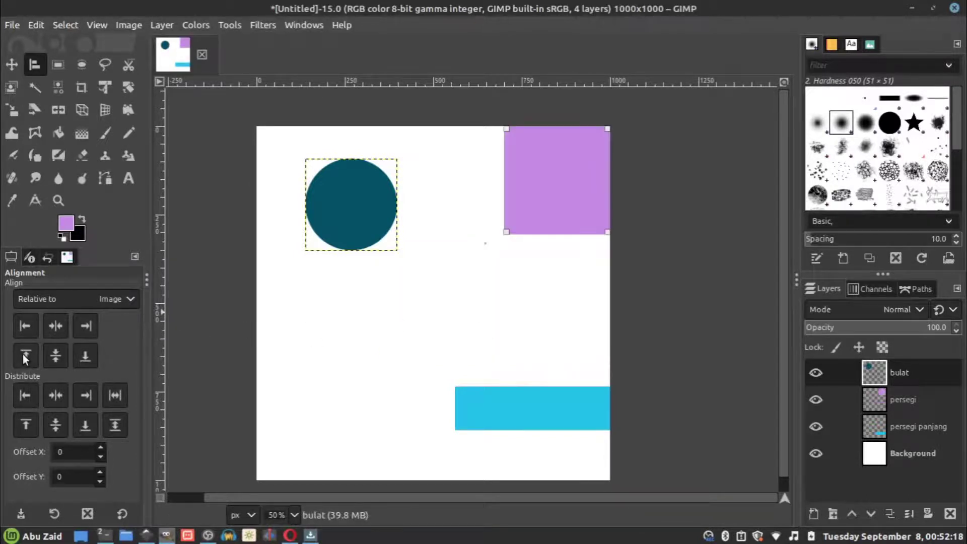
pyautogui.click(82, 359)
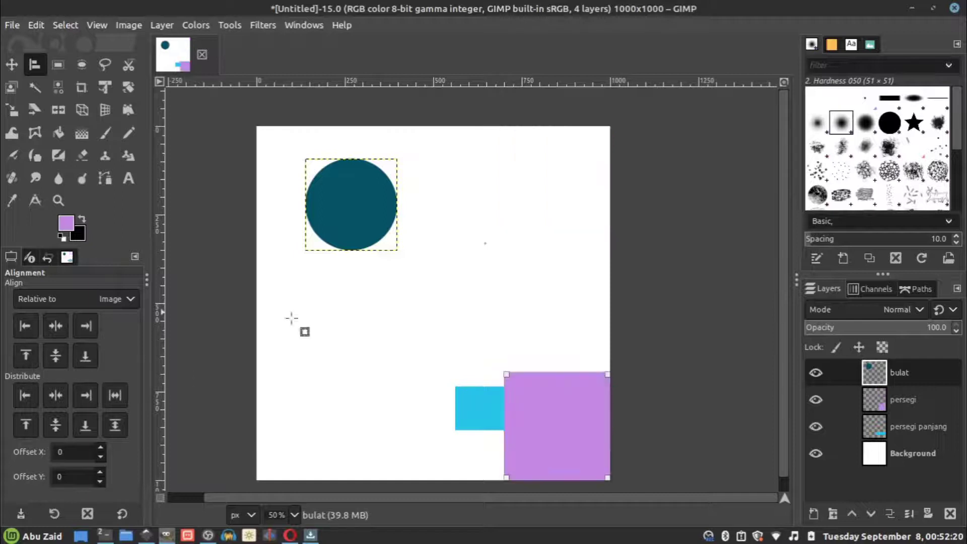
pyautogui.click(25, 327)
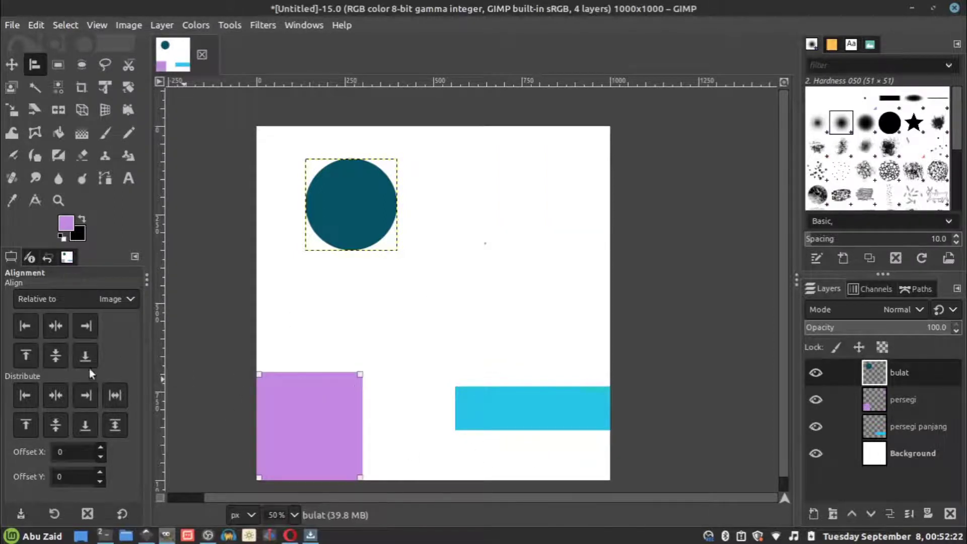
pyautogui.click(56, 326)
pyautogui.click(56, 355)
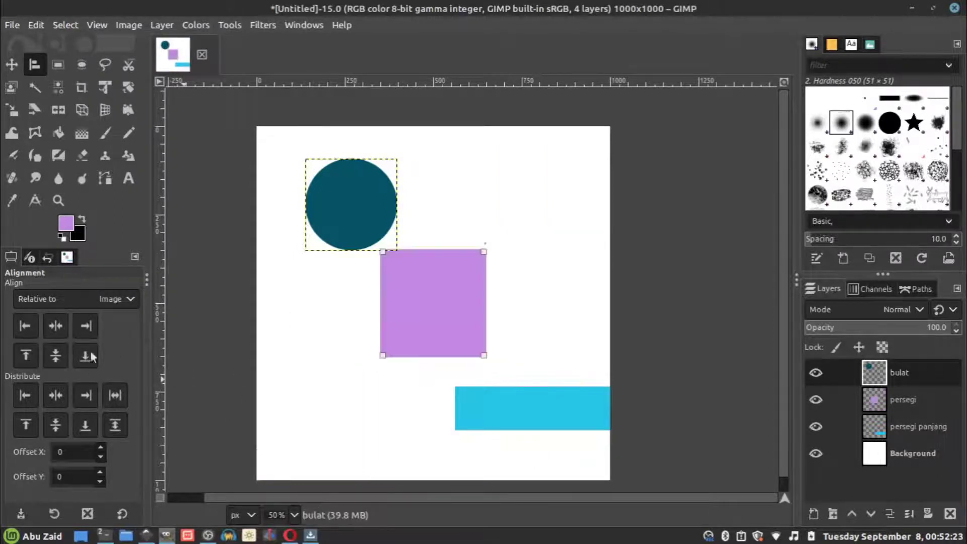
# Add the circle and blue rectangle to the picked square and center all three shapes on the image in both directions.
pyautogui.keyDown('shift'); pyautogui.click(362, 216); pyautogui.keyUp('shift')
pyautogui.keyDown('shift'); pyautogui.click(527, 398); pyautogui.keyUp('shift')
pyautogui.click(56, 326)
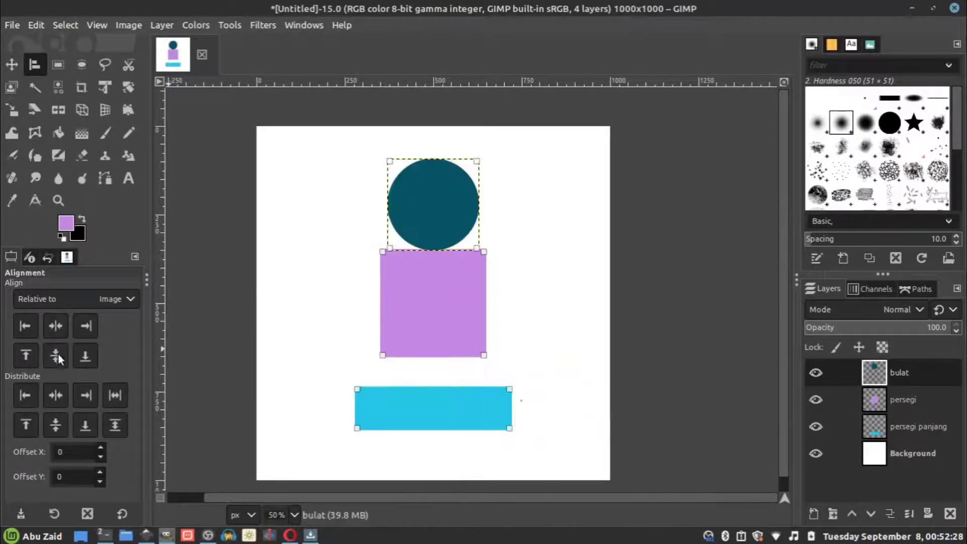
pyautogui.click(55, 355)
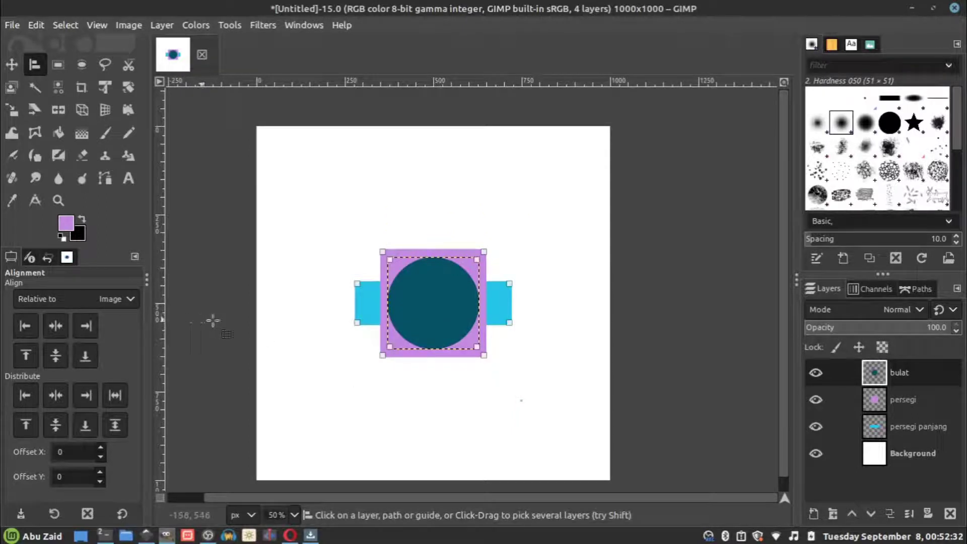
# Set alignment relative to Selection and draw a rectangular selection about 130 × 128 px near the canvas's upper-left corner.
pyautogui.click(129, 299)
pyautogui.click(68, 349)
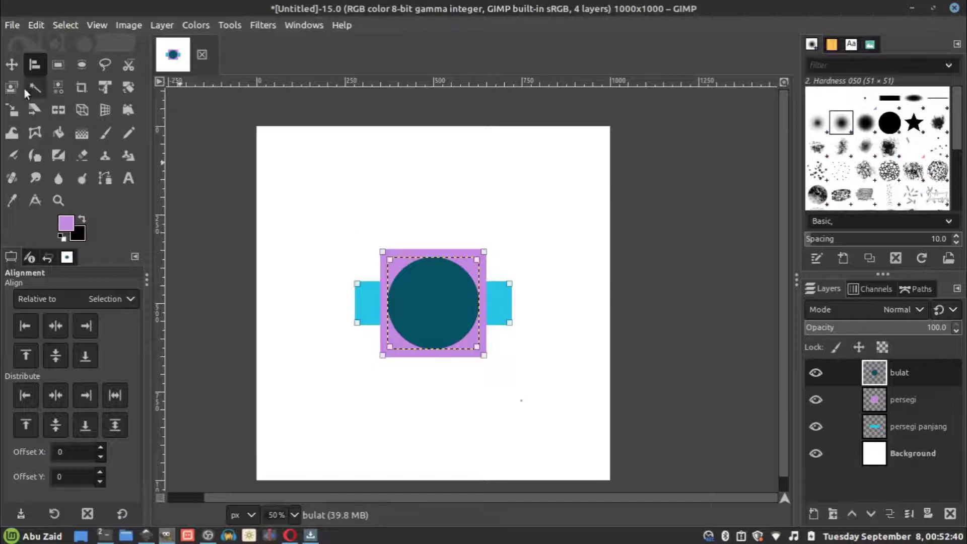
pyautogui.click(58, 64)
pyautogui.moveTo(316, 153); pyautogui.dragTo(361, 198)
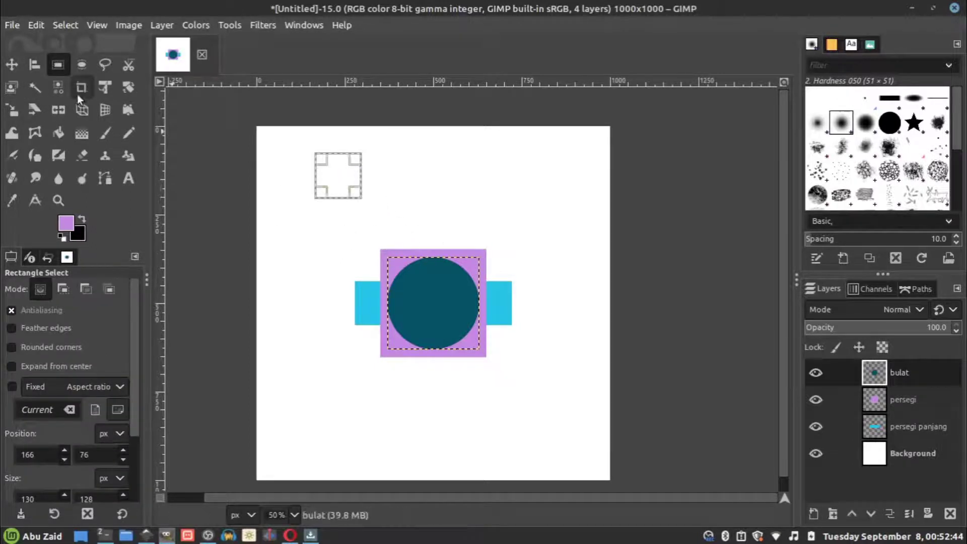
# Pick the circle, the blue rectangle and the purple square together as the objects to align with the Alignment tool.
pyautogui.click(34, 65)
pyautogui.keyDown('shift'); pyautogui.click(446, 311); pyautogui.keyUp('shift')
pyautogui.keyDown('shift'); pyautogui.click(499, 305); pyautogui.keyUp('shift')
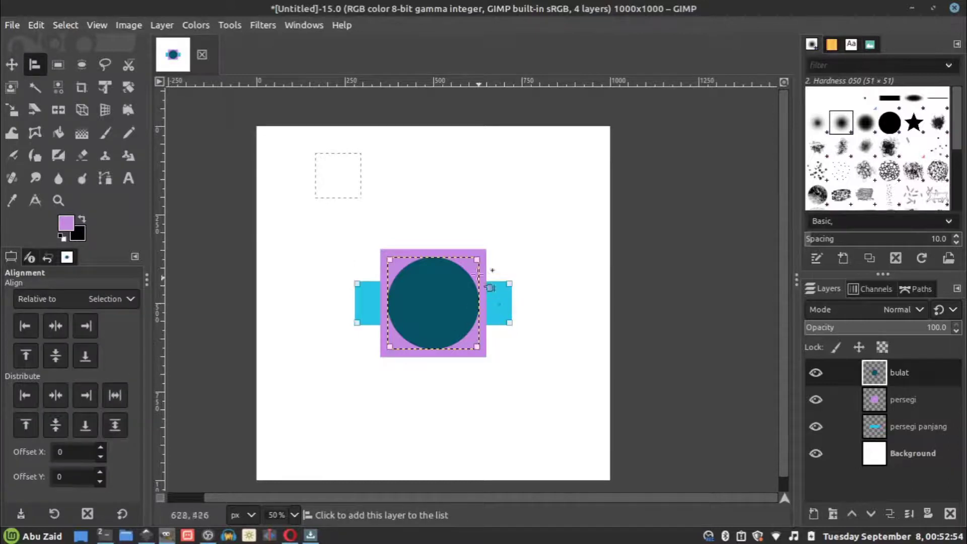
pyautogui.keyDown('shift'); pyautogui.click(469, 253); pyautogui.keyUp('shift')
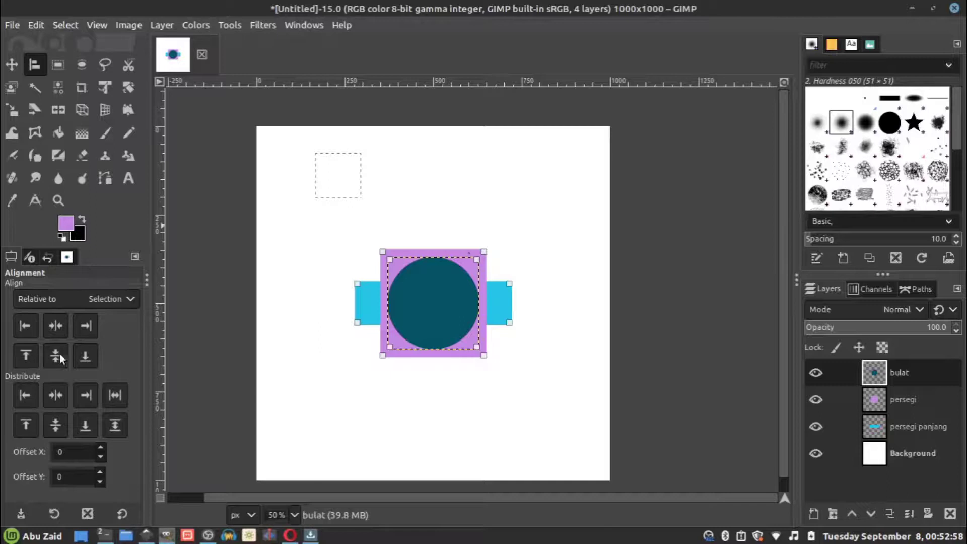
# Try top-edge and bottom-edge alignment to the selection, and center the three shapes on it horizontally and vertically.
pyautogui.click(27, 356)
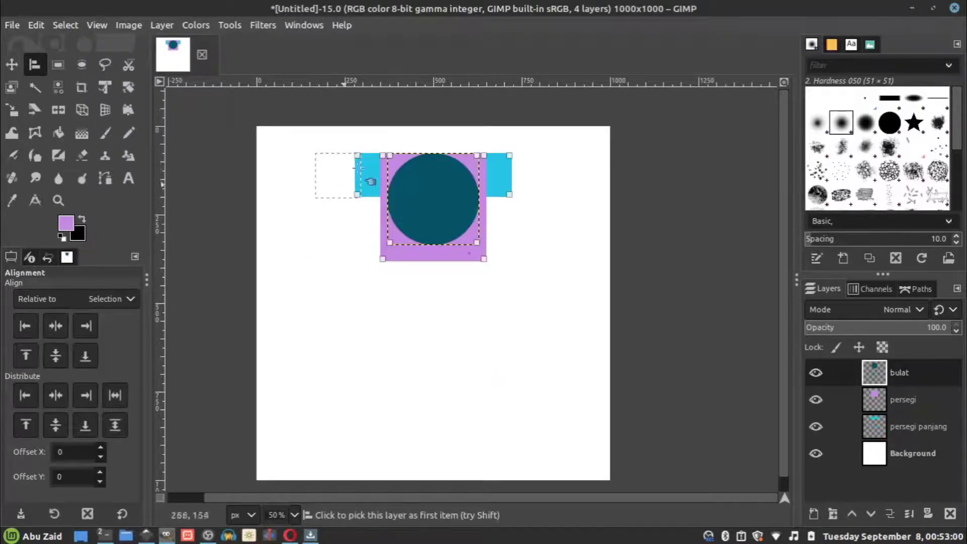
pyautogui.click(83, 359)
pyautogui.click(55, 326)
pyautogui.click(54, 354)
pyautogui.scroll(4, 320, 163)
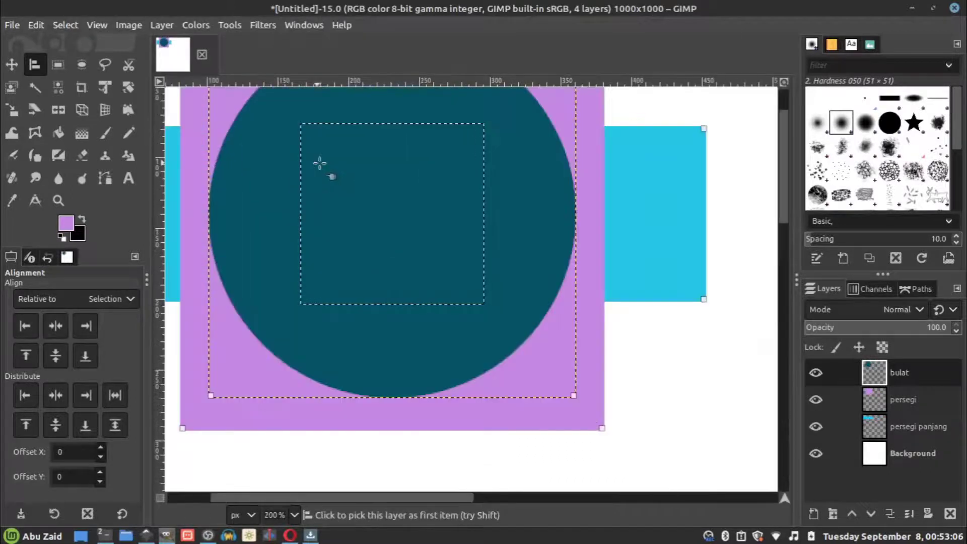
pyautogui.scroll(-3, 411, 213)
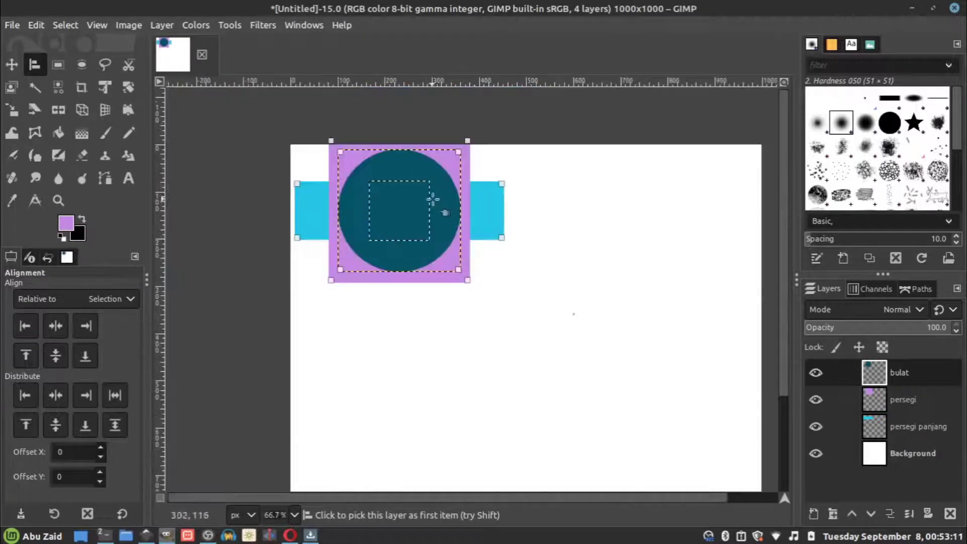
# Set alignment relative to the active layer and make the persegi panjang layer active.
pyautogui.scroll(-1, 457, 216)
pyautogui.scroll(-1, 457, 217)
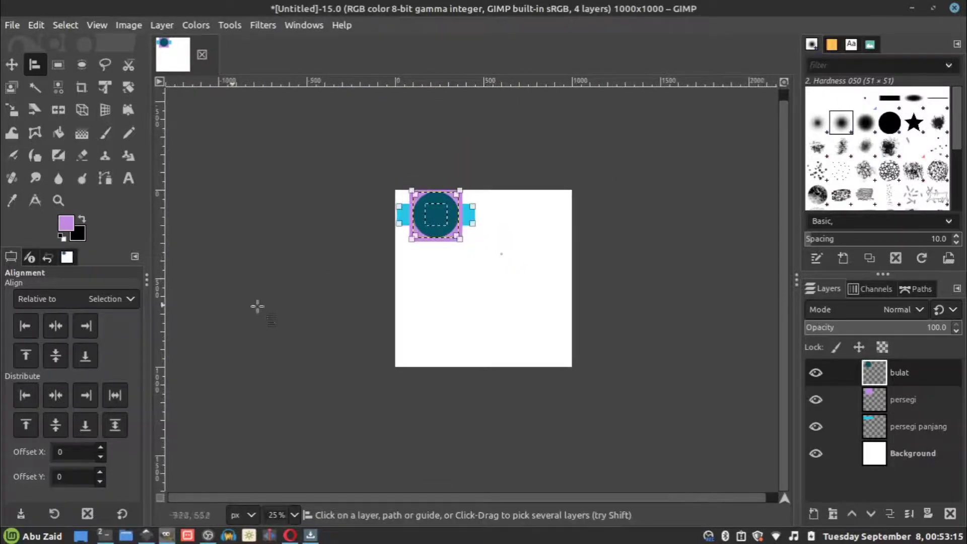
pyautogui.scroll(2, 434, 222)
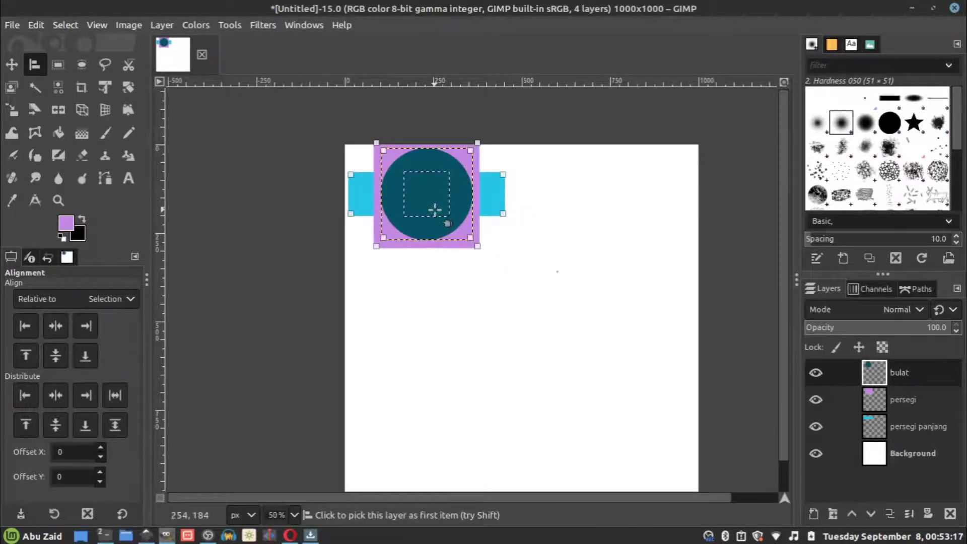
pyautogui.click(131, 299)
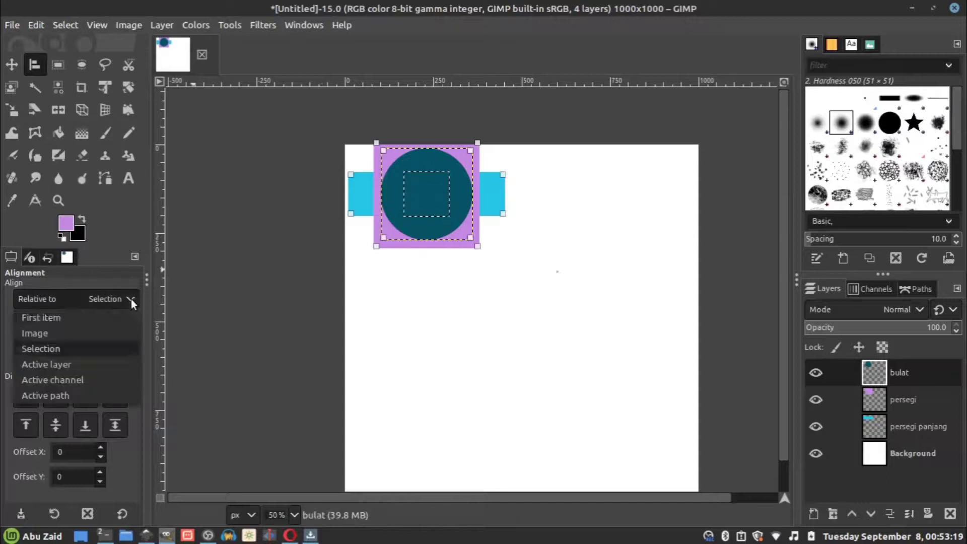
pyautogui.click(81, 364)
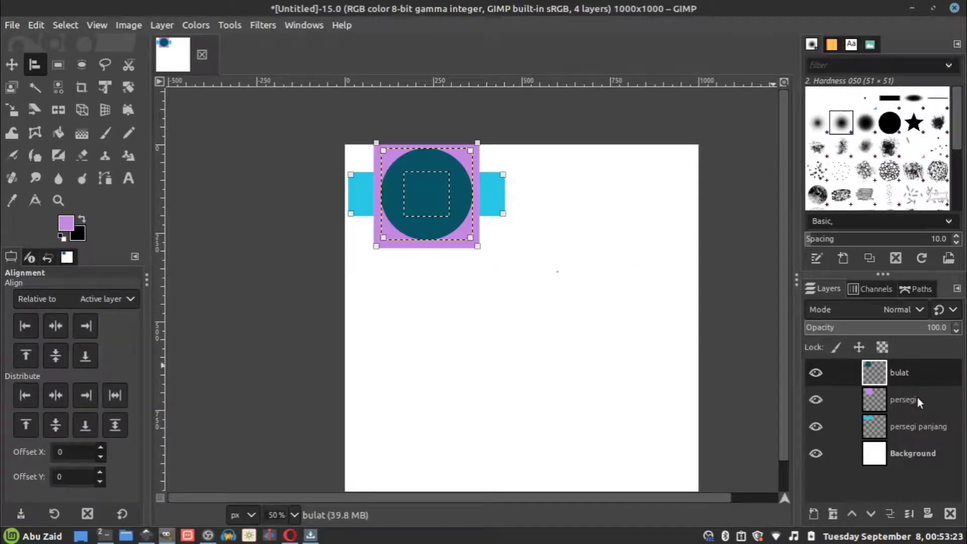
pyautogui.click(912, 432)
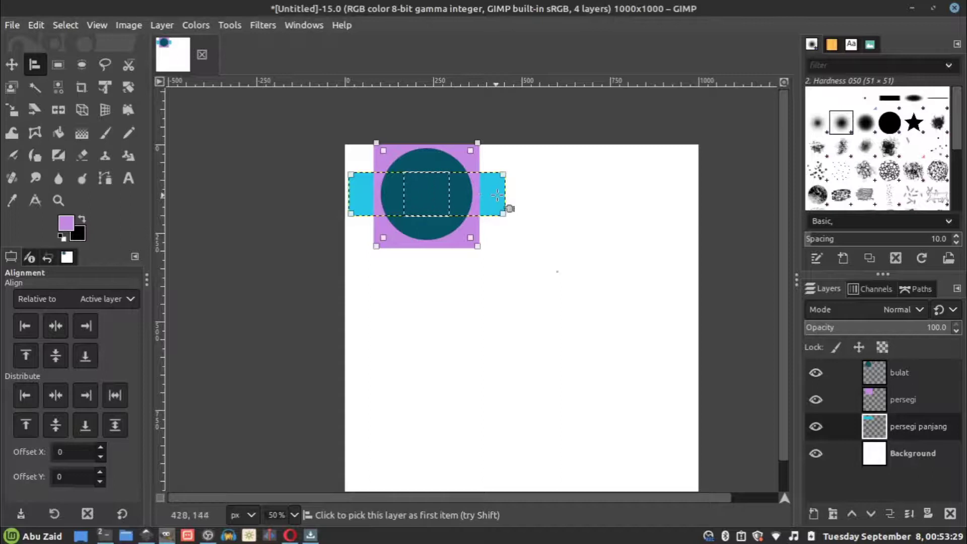
# Move the circle below the purple square and the blue rectangle toward the canvas's center so the three shapes are apart.
pyautogui.press('m')
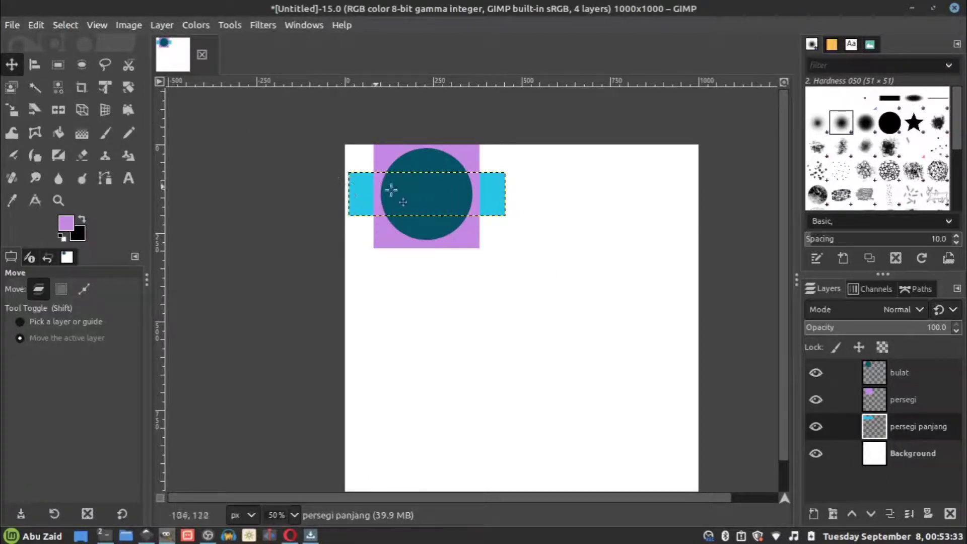
pyautogui.moveTo(414, 191); pyautogui.dragTo(447, 388)
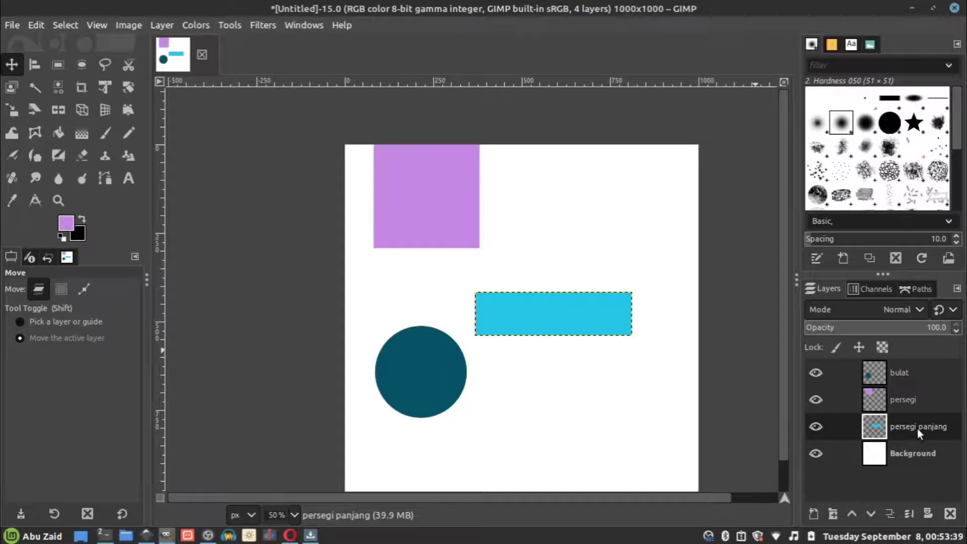
# Pick the purple square, circle and blue rectangle for alignment and center them horizontally and vertically on the active layer.
pyautogui.click(35, 67)
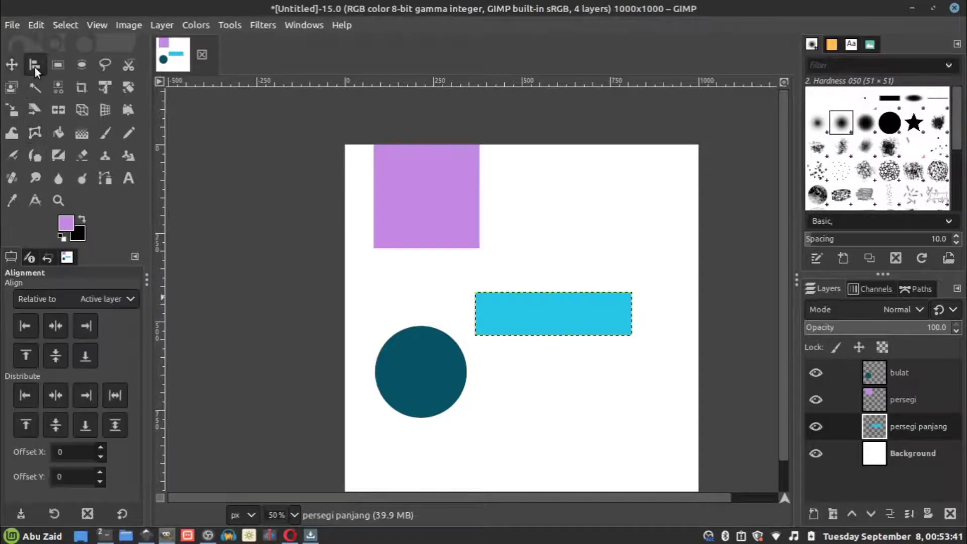
pyautogui.click(442, 219)
pyautogui.click(438, 366)
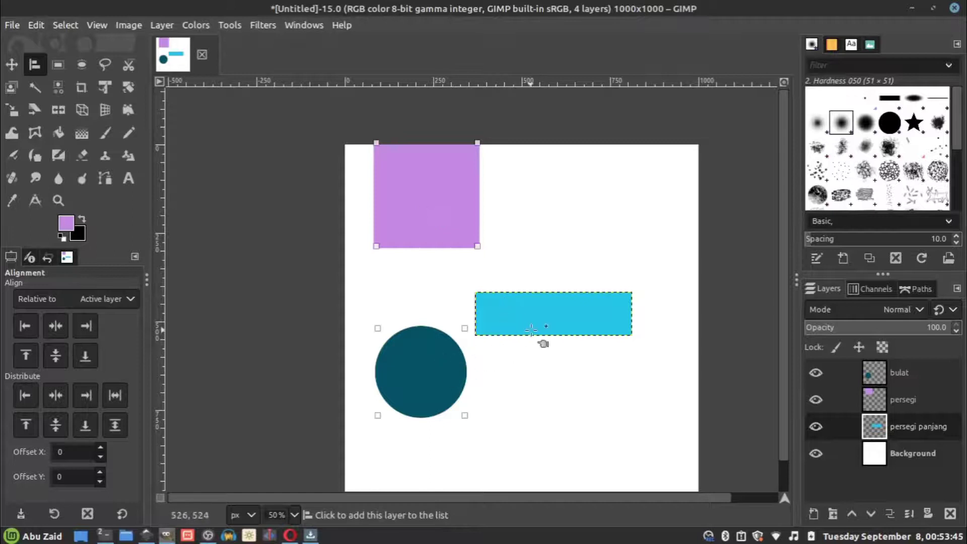
pyautogui.click(540, 337)
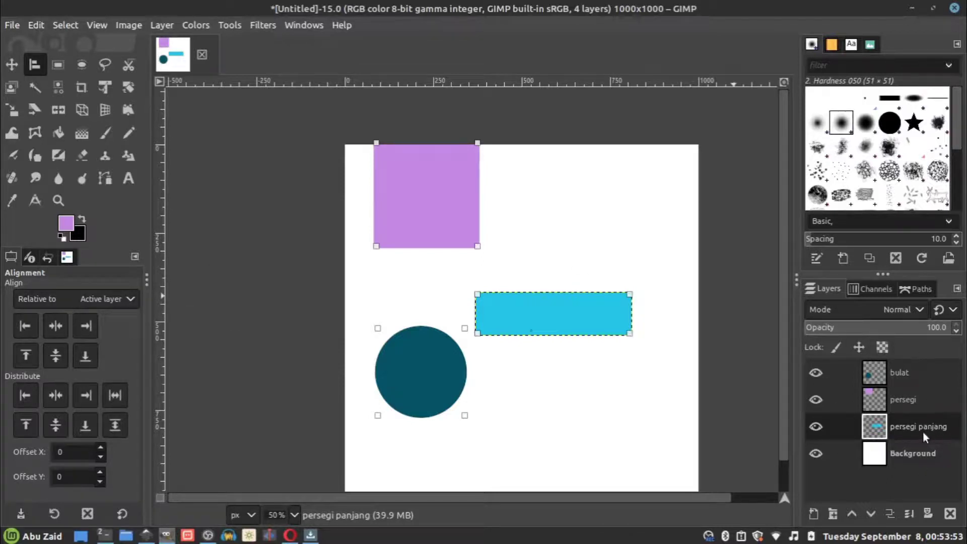
pyautogui.click(56, 326)
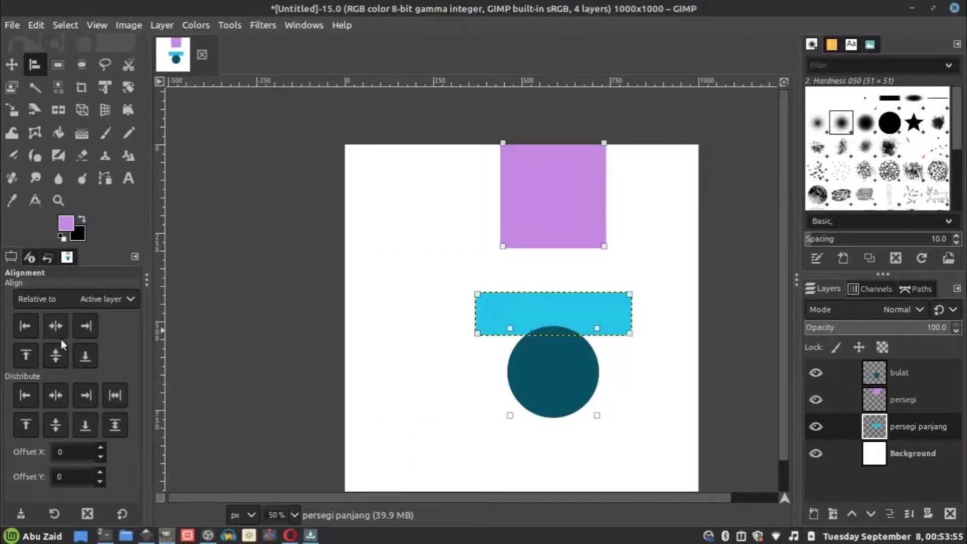
pyautogui.click(55, 356)
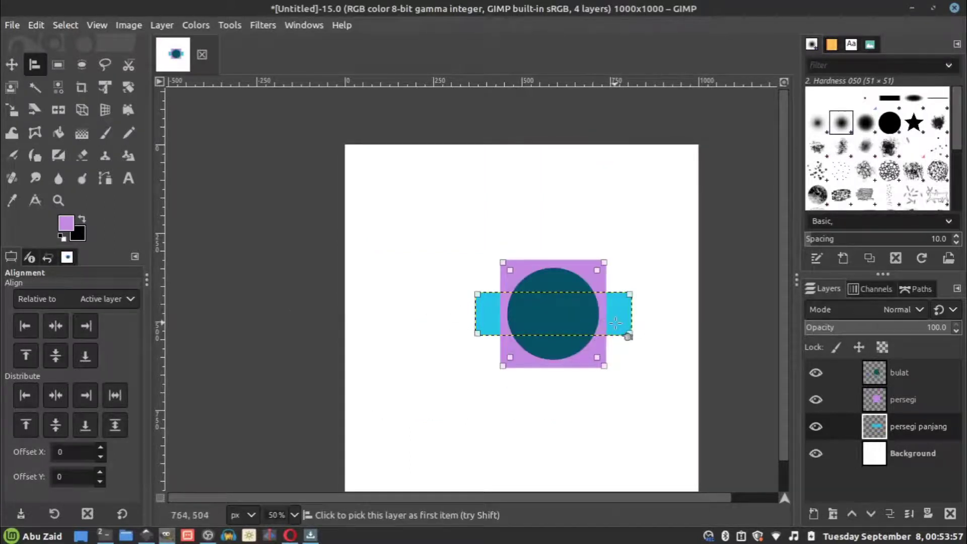
# Set alignment relative to the active path and draw a straight, nearly vertical two-point path on the canvas left of the shapes.
pyautogui.click(103, 299)
pyautogui.click(67, 397)
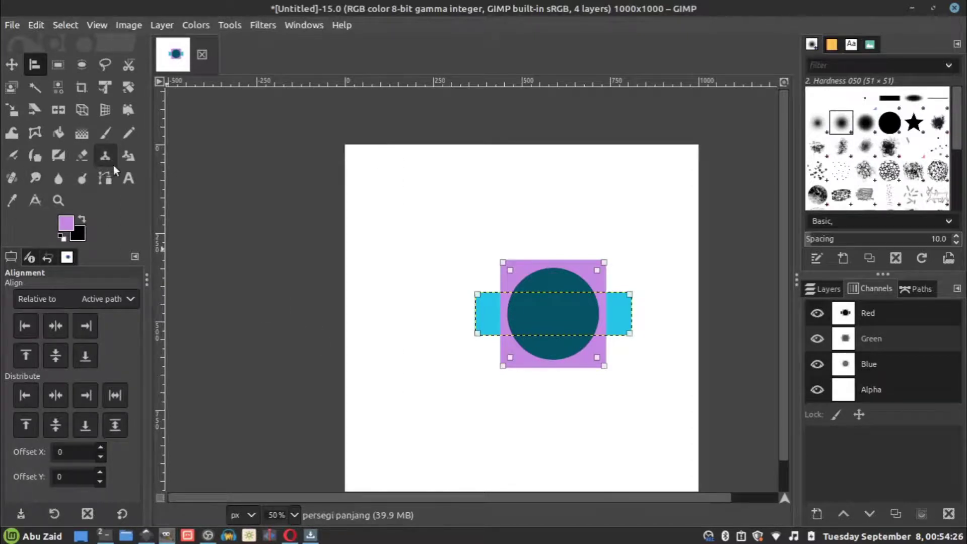
pyautogui.click(99, 183)
pyautogui.click(381, 201)
pyautogui.click(384, 371)
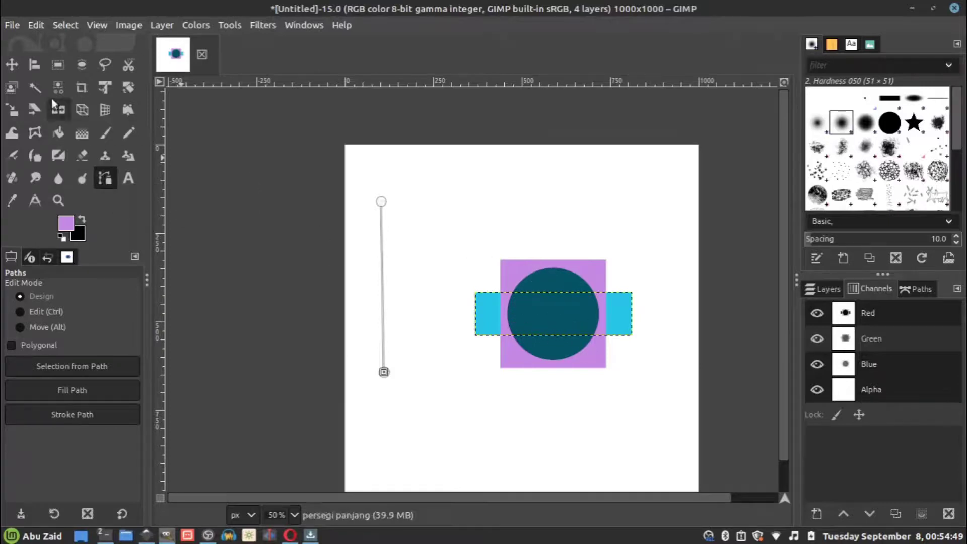
# Pick the purple square, circle and blue rectangle with the Alignment tool and make the vertical path visible.
pyautogui.click(39, 70)
pyautogui.click(552, 264)
pyautogui.keyDown('shift'); pyautogui.click(552, 283); pyautogui.keyUp('shift')
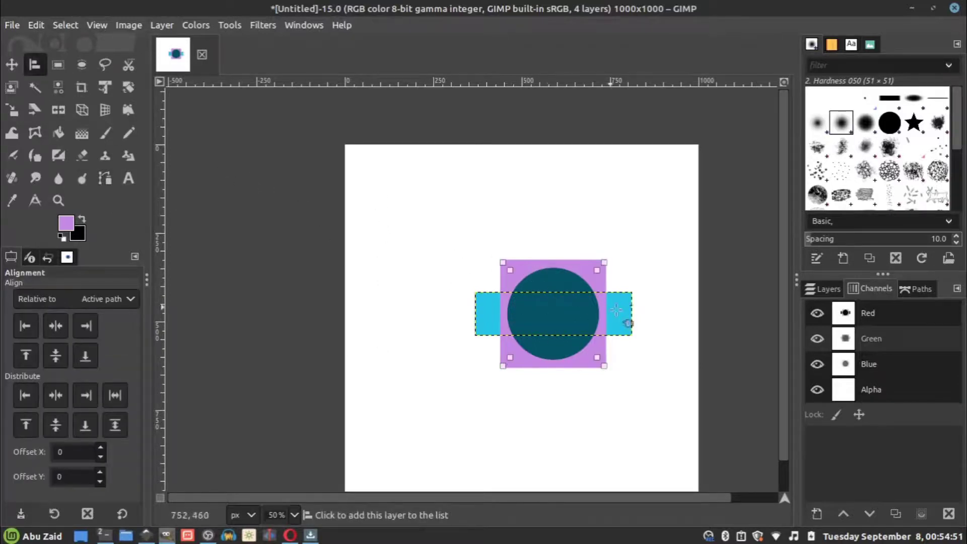
pyautogui.keyDown('shift'); pyautogui.click(617, 313); pyautogui.keyUp('shift')
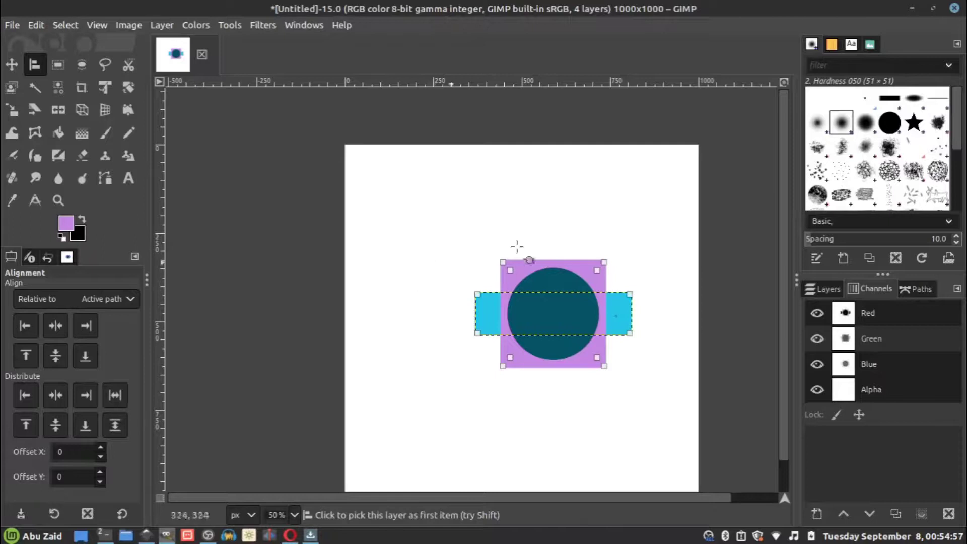
pyautogui.click(920, 288)
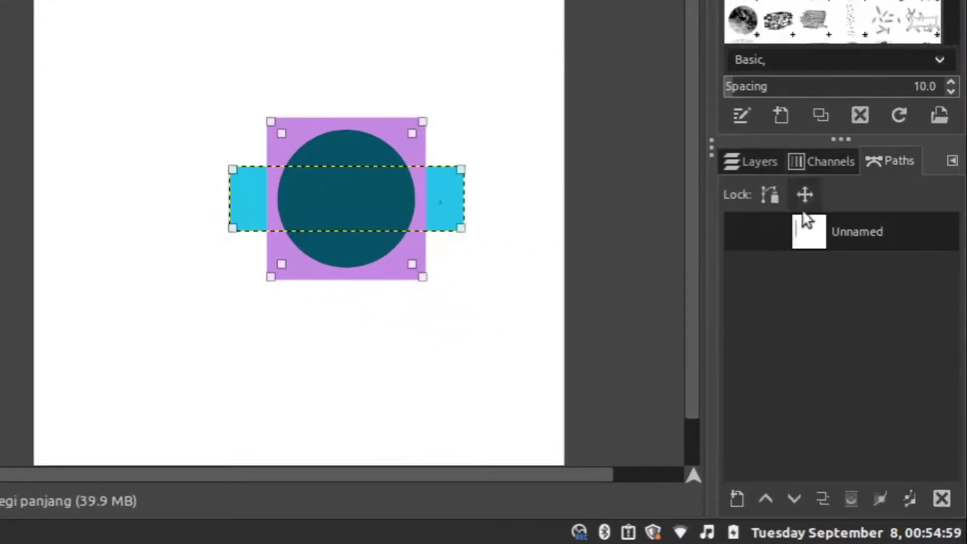
pyautogui.click(743, 241)
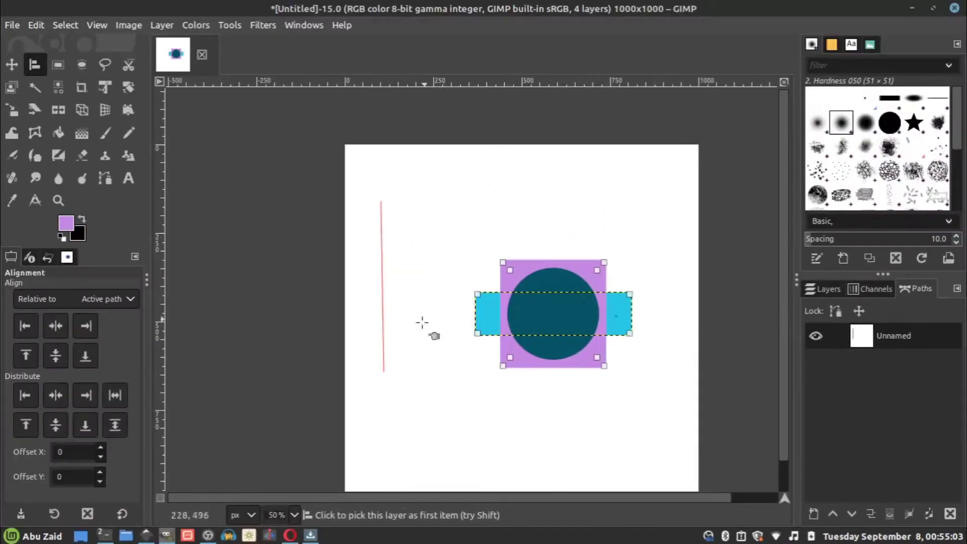
# Try left-edge, horizontal-center and right-edge alignment of the three shapes to the active path.
pyautogui.click(18, 325)
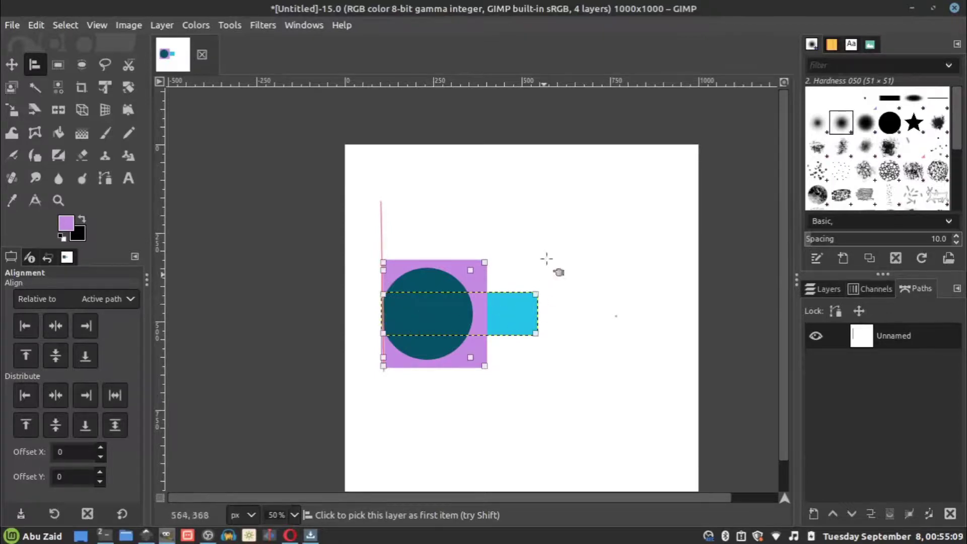
pyautogui.click(56, 325)
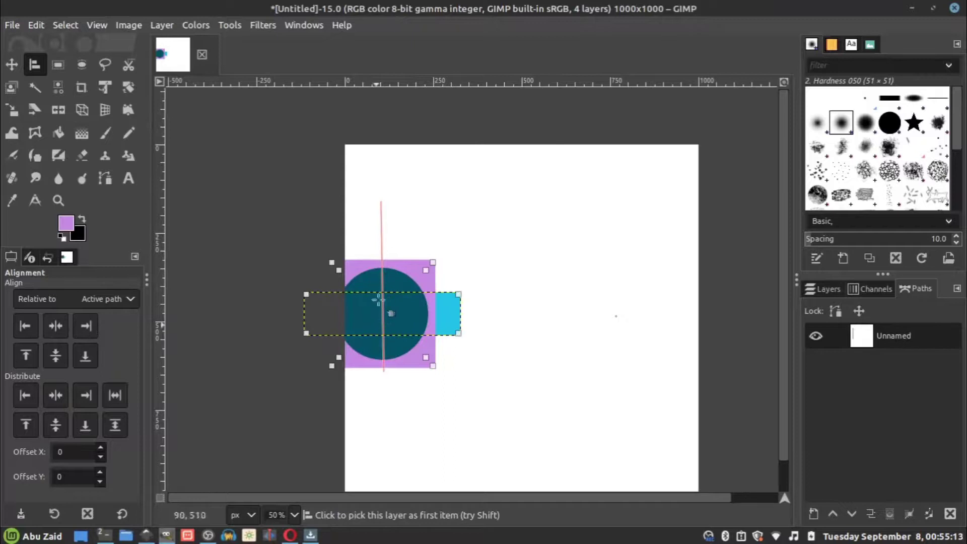
pyautogui.click(86, 326)
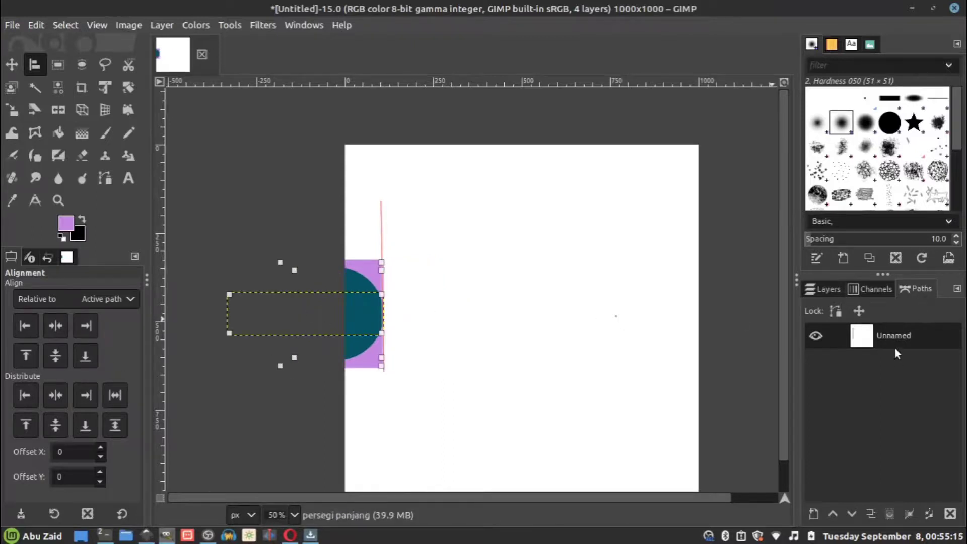
# Set the Move tool to move paths and shift the vertical path to near the middle of the canvas.
pyautogui.click(11, 65)
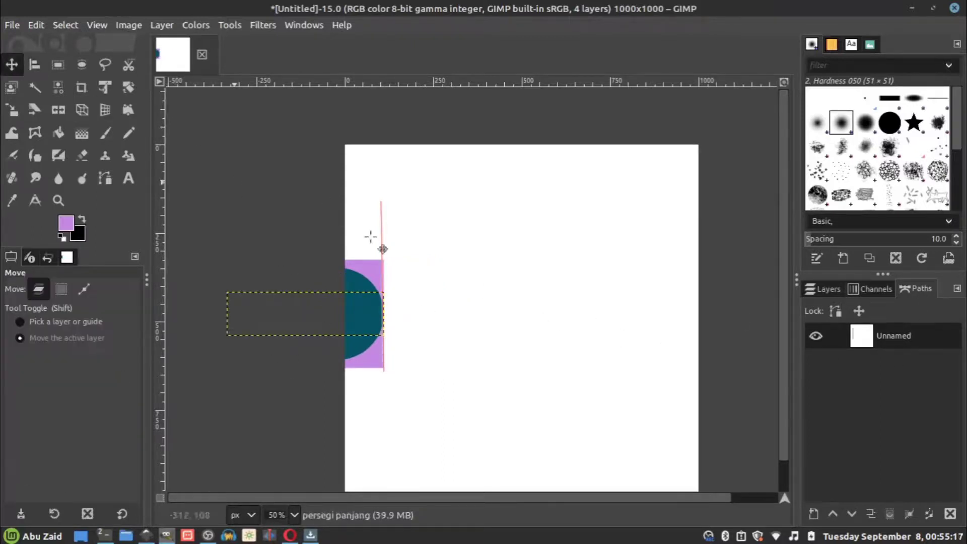
pyautogui.moveTo(404, 242); pyautogui.dragTo(427, 251)
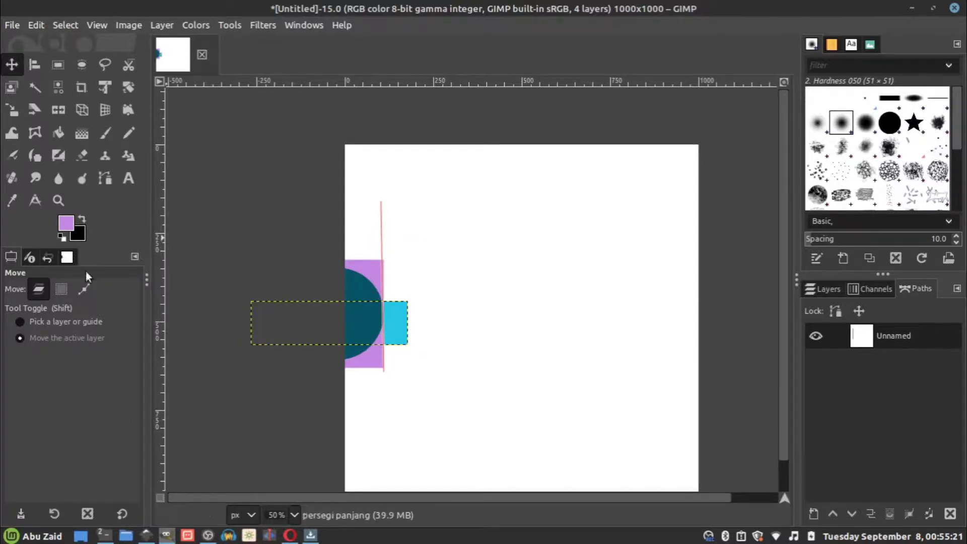
pyautogui.click(84, 289)
pyautogui.moveTo(454, 280); pyautogui.dragTo(599, 306)
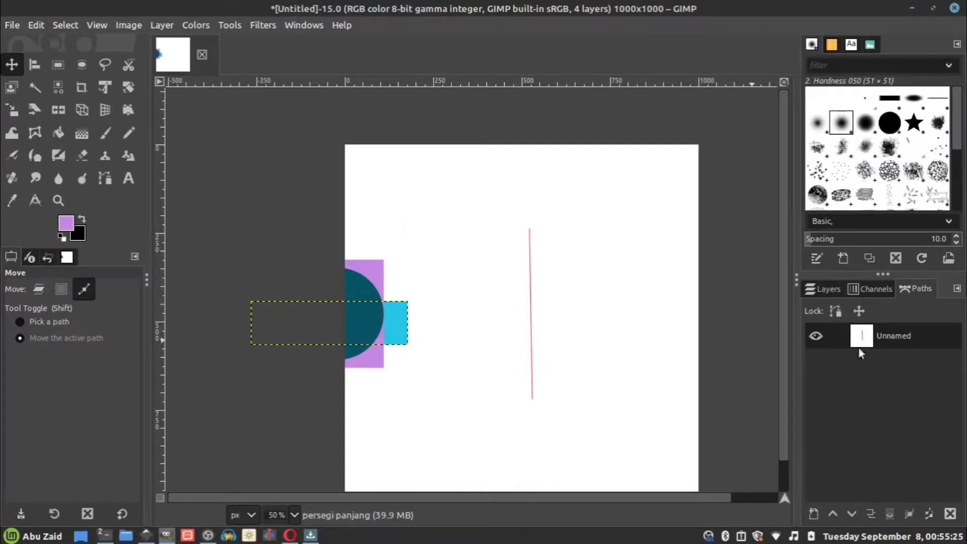
# Pick the circle, blue rectangle and purple square again and center them horizontally and vertically on the moved path.
pyautogui.click(830, 288)
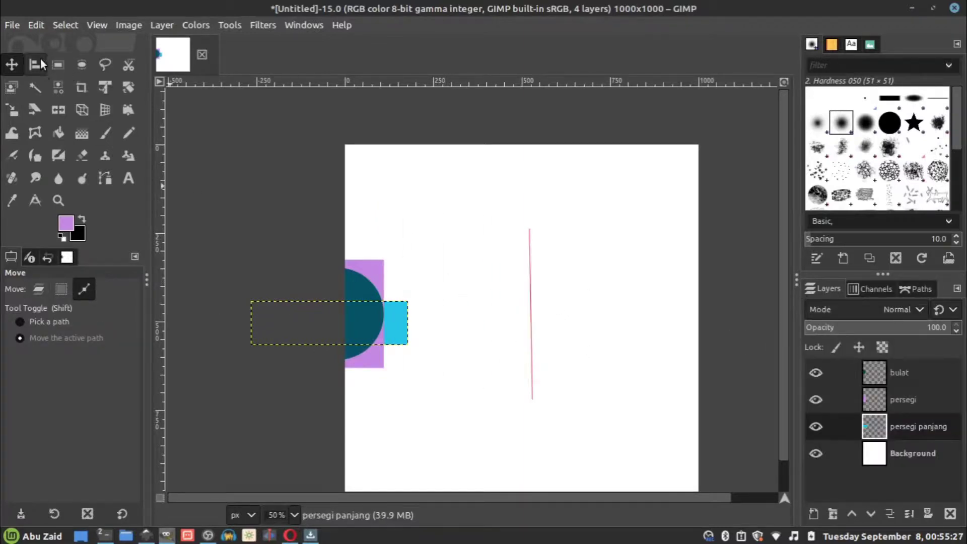
pyautogui.click(34, 64)
pyautogui.click(361, 289)
pyautogui.keyDown('shift'); pyautogui.click(396, 323); pyautogui.keyUp('shift')
pyautogui.keyDown('shift'); pyautogui.click(371, 267); pyautogui.keyUp('shift')
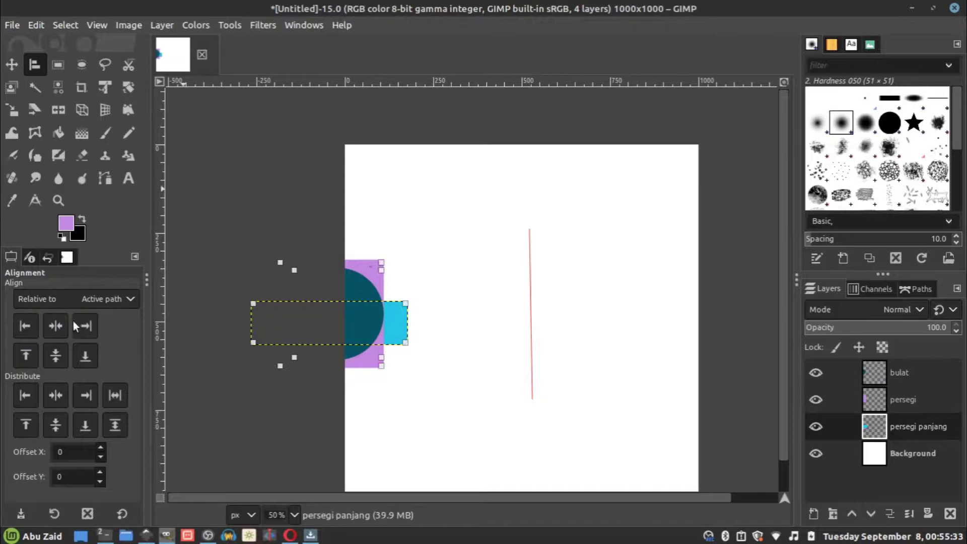
pyautogui.click(56, 326)
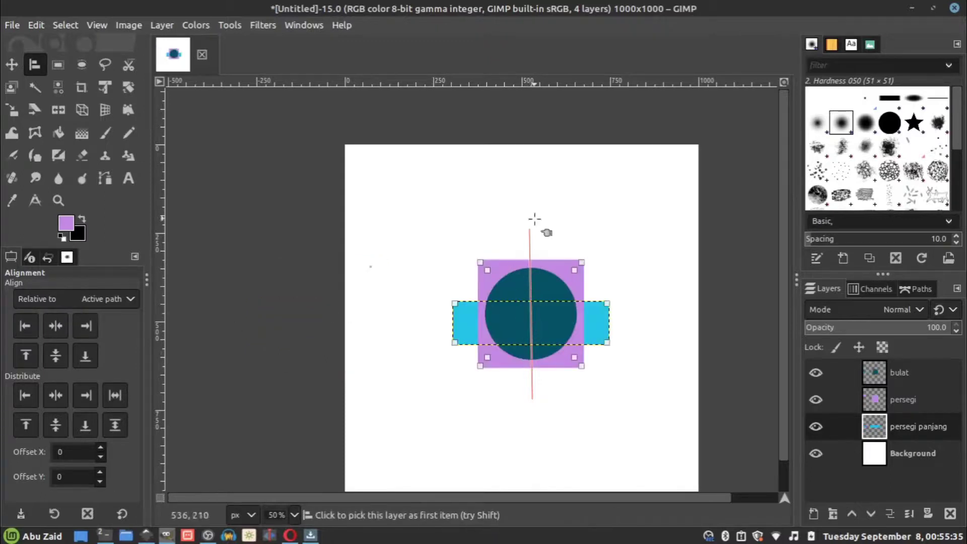
pyautogui.click(59, 356)
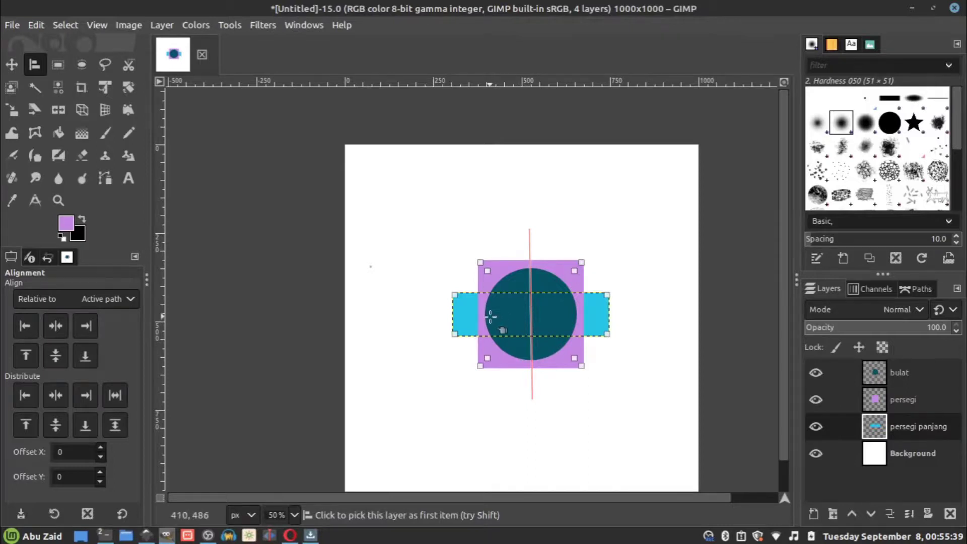
# Delete the vertical path used as the alignment reference.
pyautogui.click(121, 297)
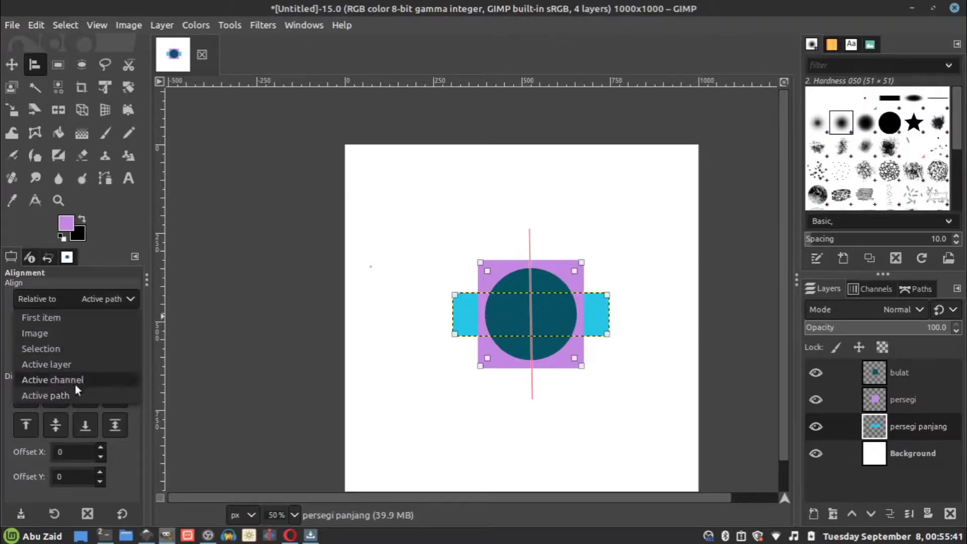
pyautogui.click(147, 426)
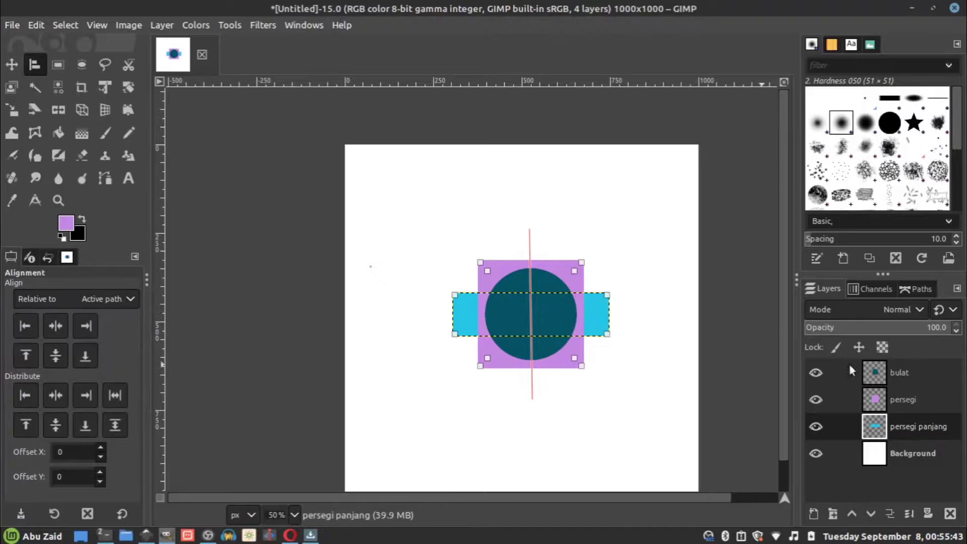
pyautogui.click(920, 289)
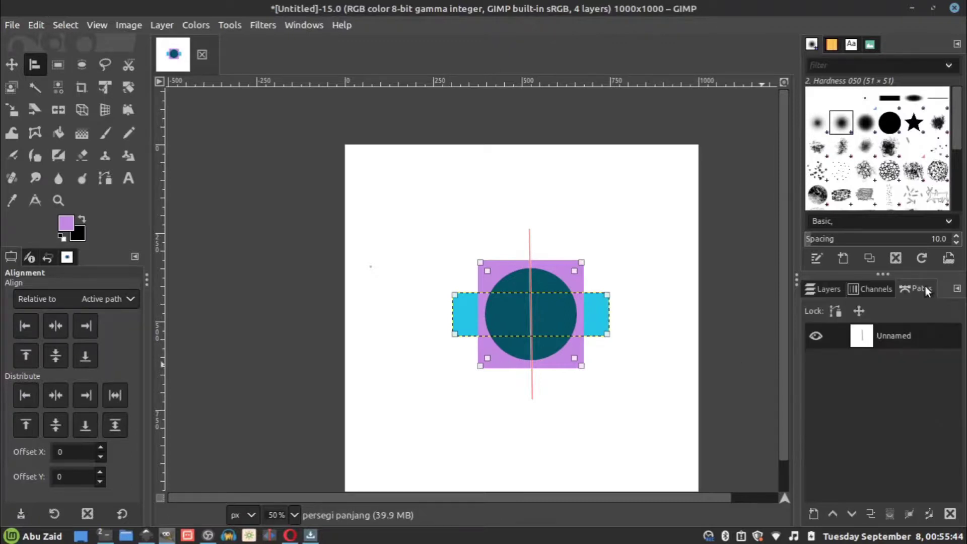
pyautogui.click(950, 513)
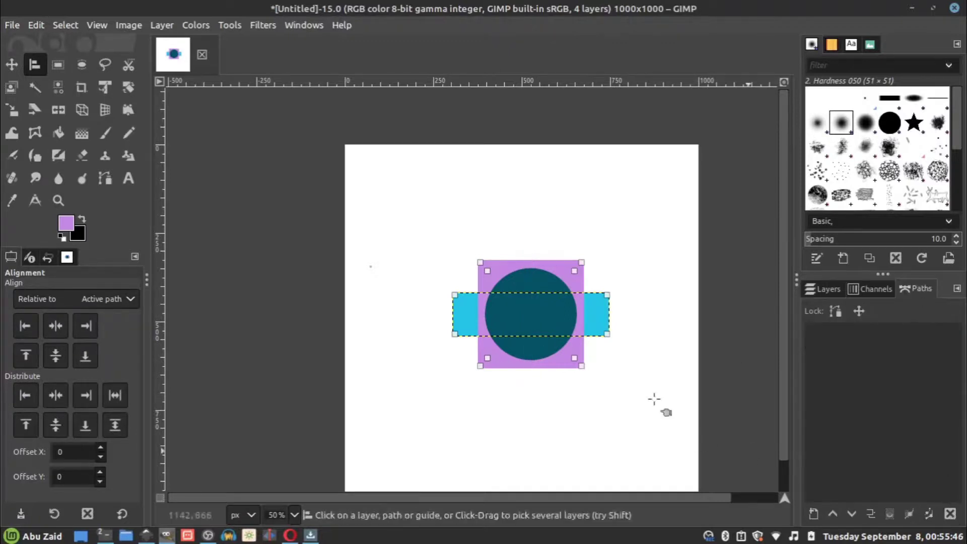
# Move the circle to the canvas's upper left, the purple square to its upper right and the blue rectangle below them.
pyautogui.click(12, 65)
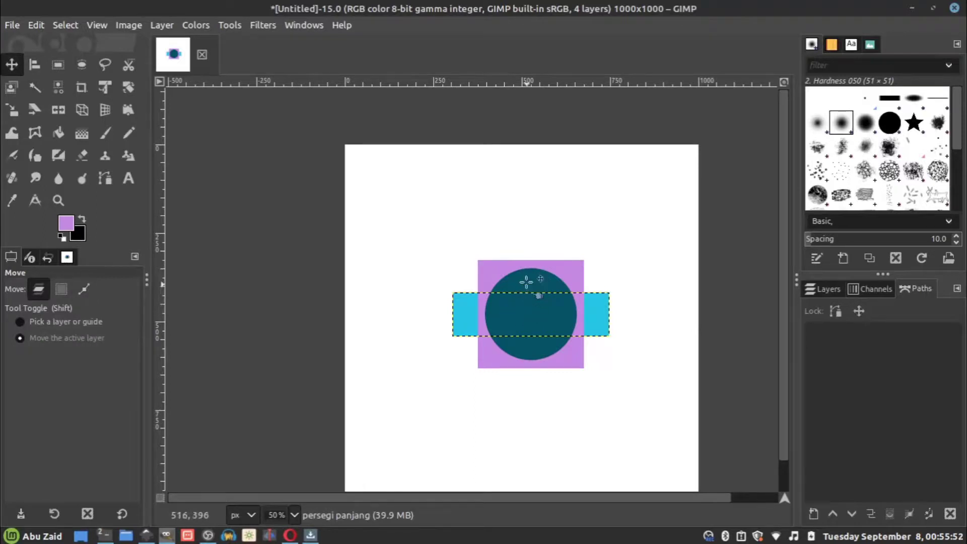
pyautogui.moveTo(527, 284); pyautogui.dragTo(446, 198)
pyautogui.moveTo(564, 292); pyautogui.dragTo(599, 227)
pyautogui.moveTo(543, 312); pyautogui.dragTo(557, 373)
# Pick the separated circle, purple square and blue rectangle together as the objects for the Alignment tool.
pyautogui.click(34, 65)
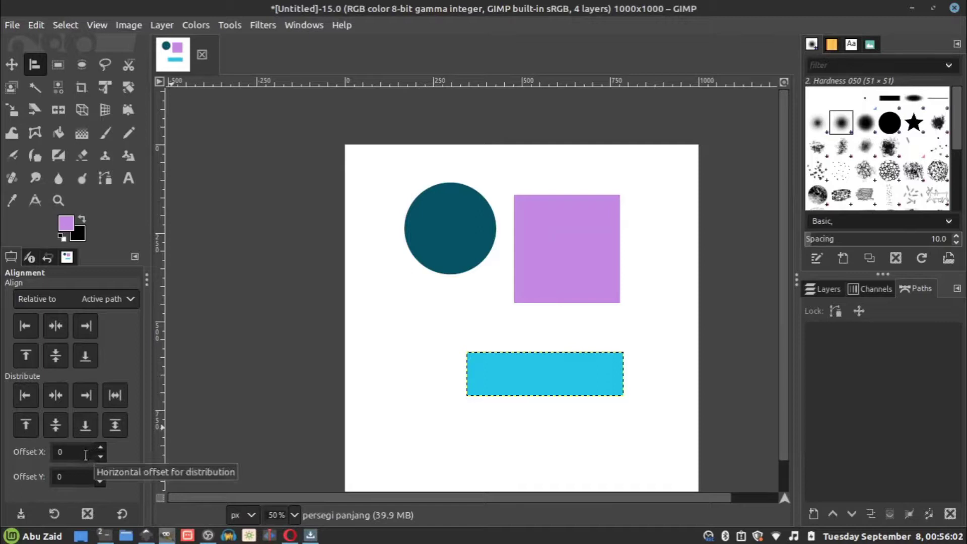
pyautogui.click(448, 229)
pyautogui.keyDown('shift'); pyautogui.click(590, 252); pyautogui.keyUp('shift')
pyautogui.keyDown('shift'); pyautogui.click(556, 381); pyautogui.keyUp('shift')
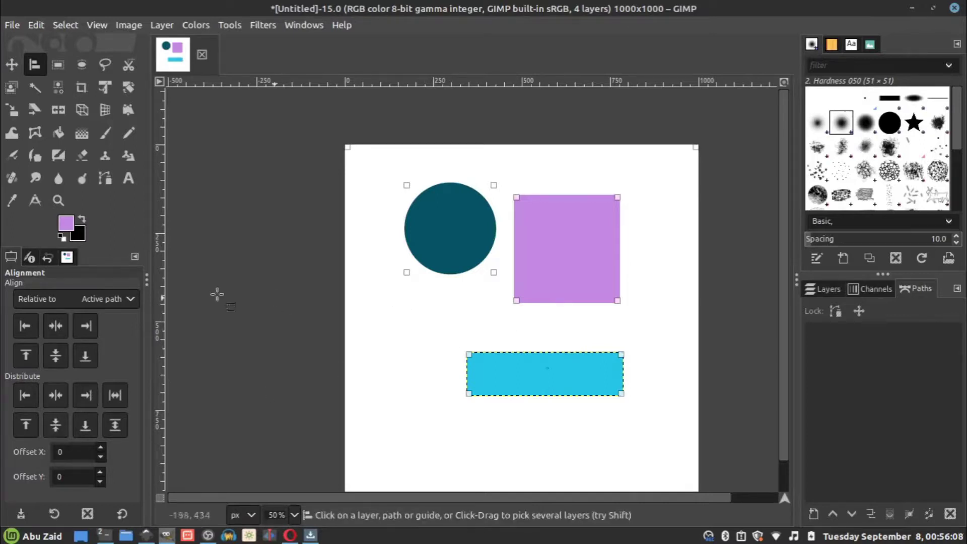
# Distribute the horizontal and vertical centers of the circle, purple square and blue rectangle relative to the image.
pyautogui.click(134, 300)
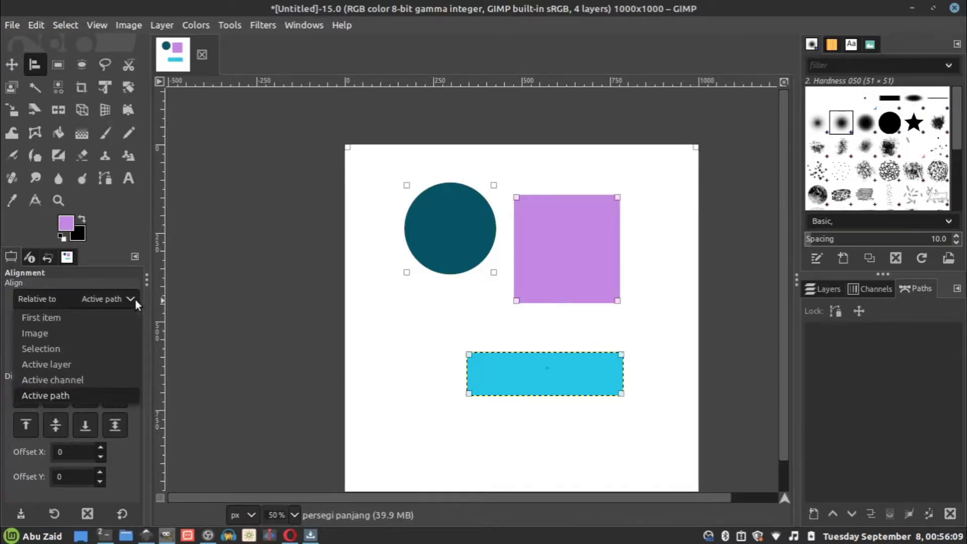
pyautogui.click(56, 334)
pyautogui.click(54, 395)
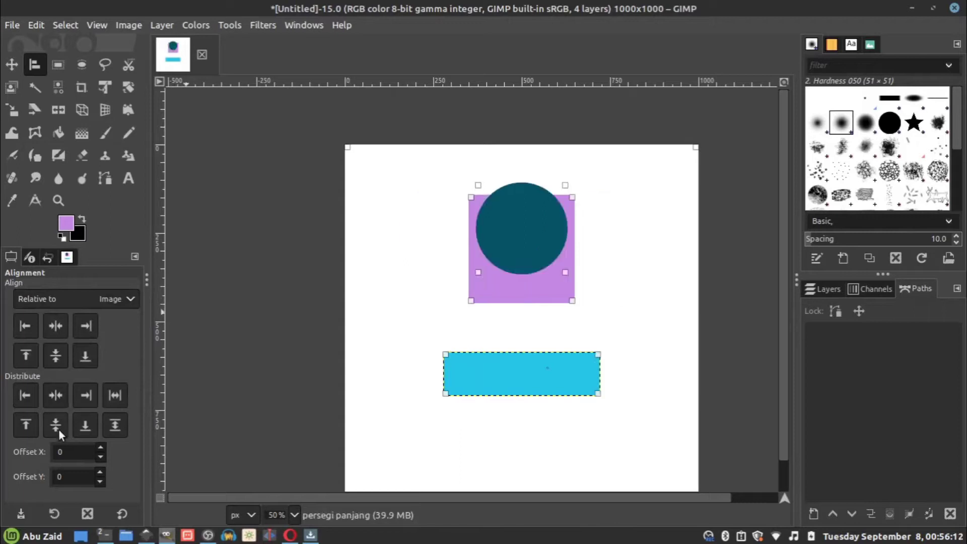
pyautogui.click(57, 427)
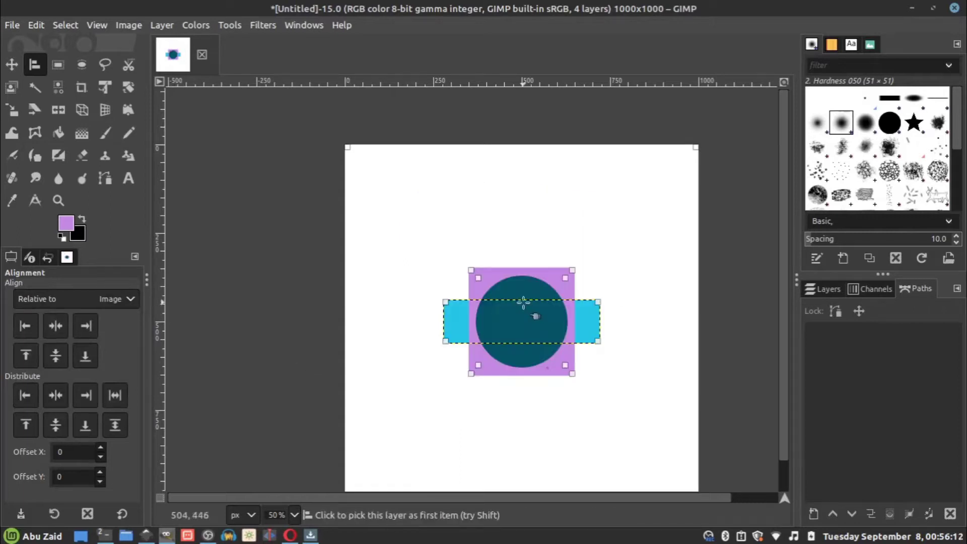
# Try distributing the picked items' horizontal centers relative to the image with a horizontal offset of 200, and undo it.
pyautogui.doubleClick(86, 454)
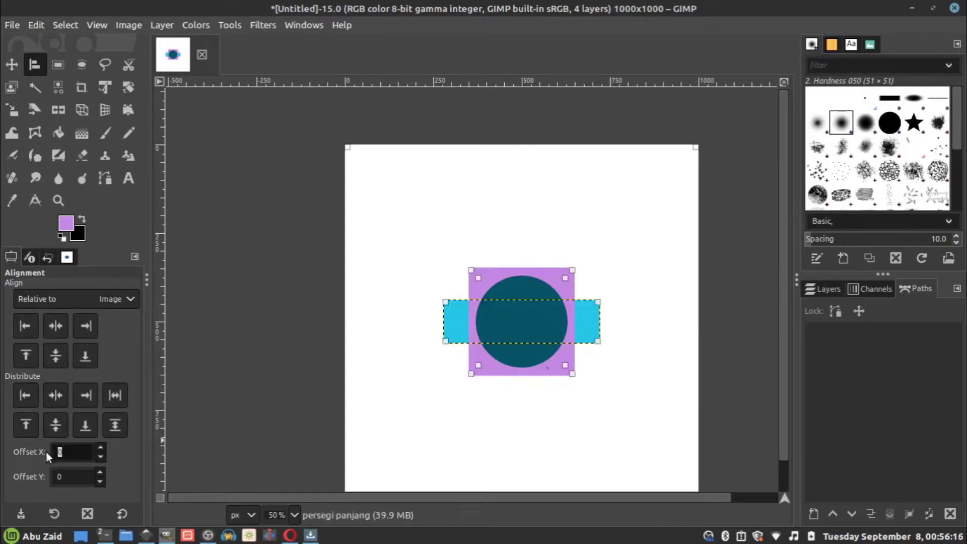
pyautogui.write('200')
pyautogui.click(54, 395)
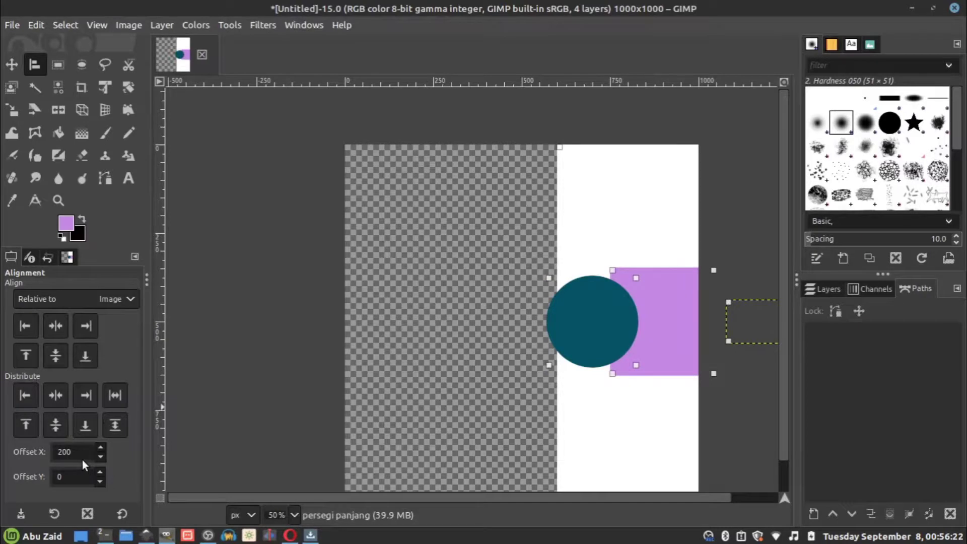
pyautogui.hotkey('ctrl', 'z')
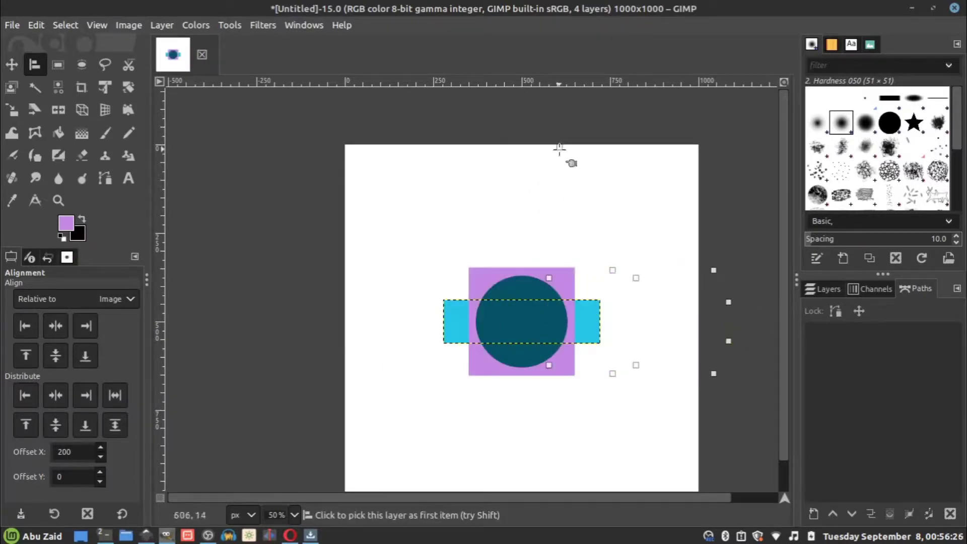
# Pick the circle as first item again, adding the purple square and the blue rectangle to the picked objects.
pyautogui.click(515, 216)
pyautogui.click(517, 291)
pyautogui.keyDown('shift'); pyautogui.click(555, 271); pyautogui.keyUp('shift')
pyautogui.keyDown('shift'); pyautogui.click(584, 315); pyautogui.keyUp('shift')
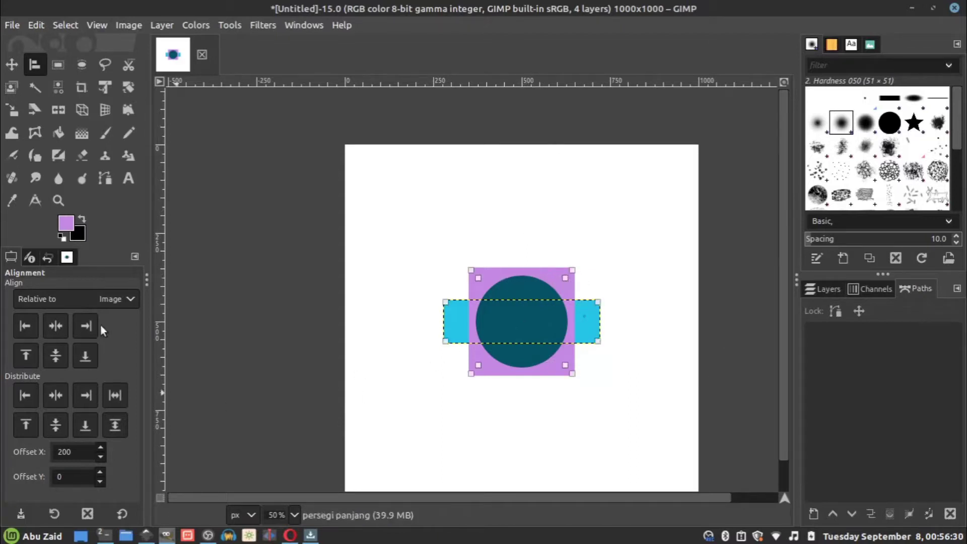
# Distribute the three shapes' horizontal centers relative to the first item with a horizontal offset of 100.
pyautogui.click(120, 299)
pyautogui.click(92, 316)
pyautogui.moveTo(79, 448); pyautogui.dragTo(42, 446)
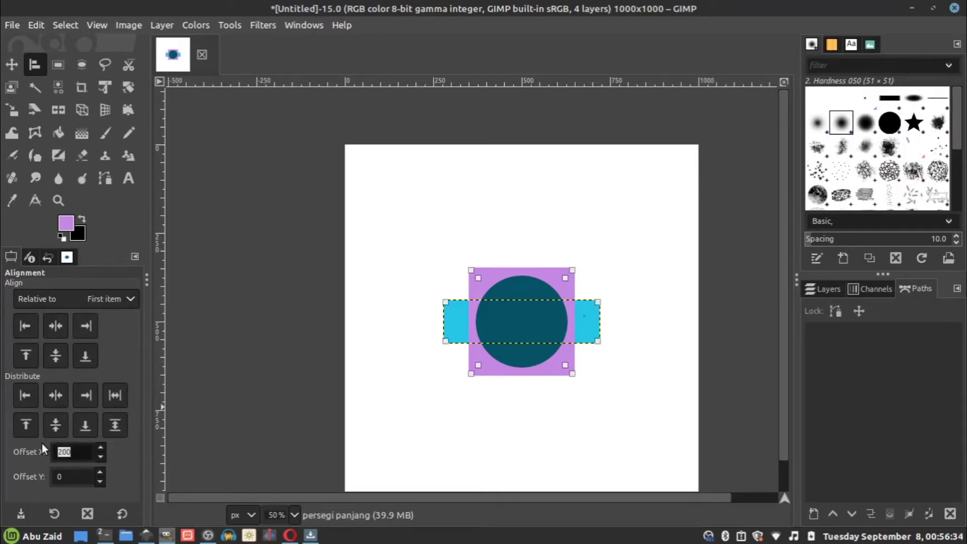
pyautogui.write('100')
pyautogui.click(53, 397)
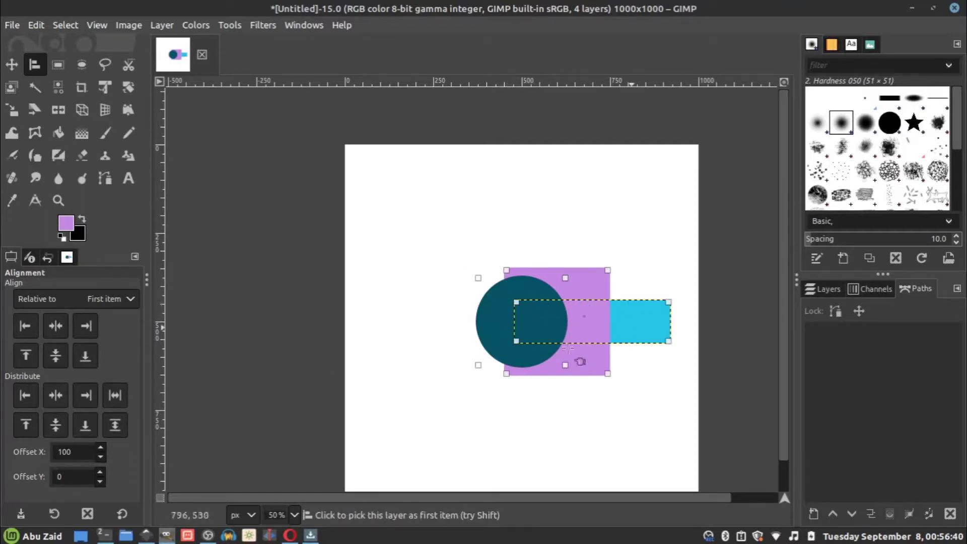
# Set the horizontal offset to 200 and distribute the shapes' horizontal centers from the circle again.
pyautogui.doubleClick(83, 451)
pyautogui.write('200')
pyautogui.click(55, 394)
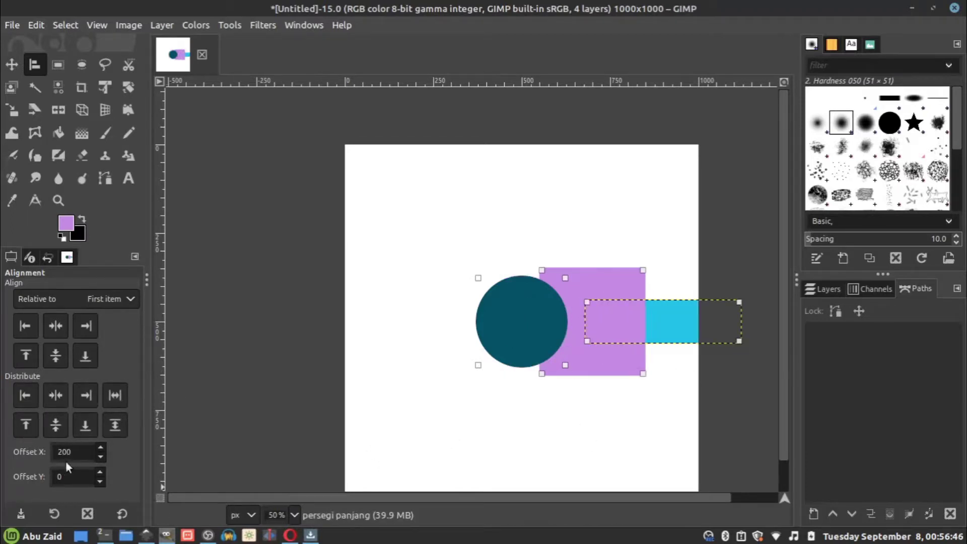
# Redistribute the shapes' horizontal centers with a horizontal offset of 600 and examine their spacing beyond the canvas.
pyautogui.doubleClick(76, 450)
pyautogui.write('600')
pyautogui.click(56, 395)
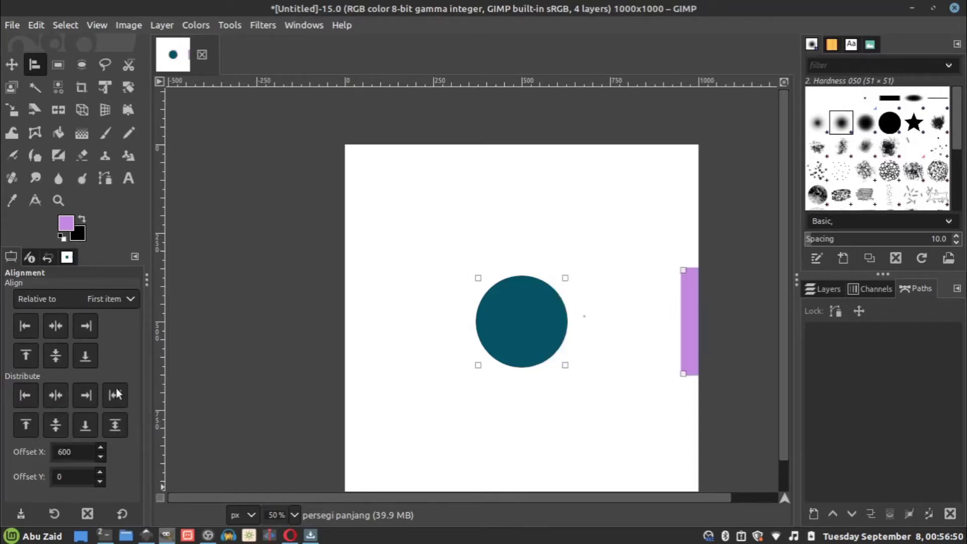
pyautogui.scroll(-3, 413, 360)
pyautogui.scroll(1, 478, 341)
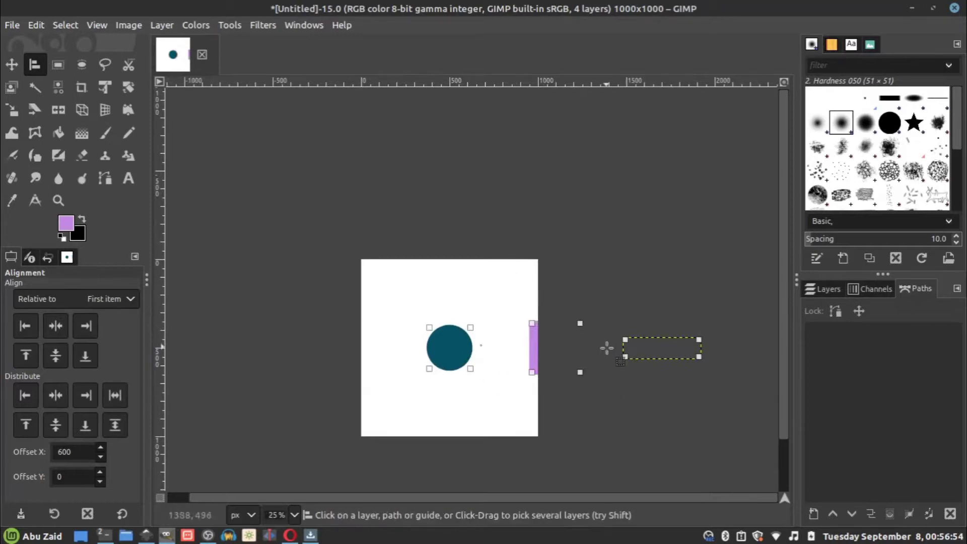
pyautogui.scroll(2, 521, 361)
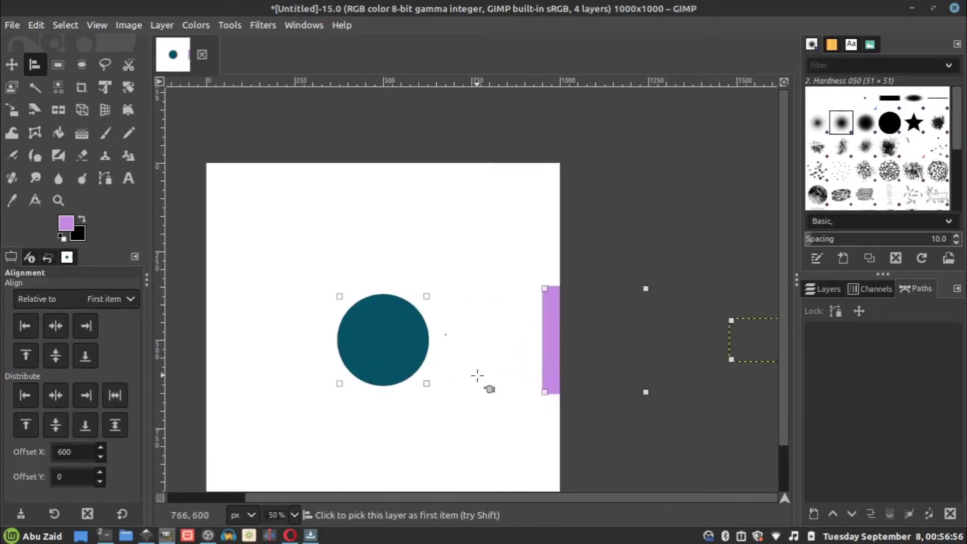
# Set the horizontal offset to 300 and distribute the shapes' horizontal centers relative to the circle.
pyautogui.doubleClick(90, 450)
pyautogui.write('300')
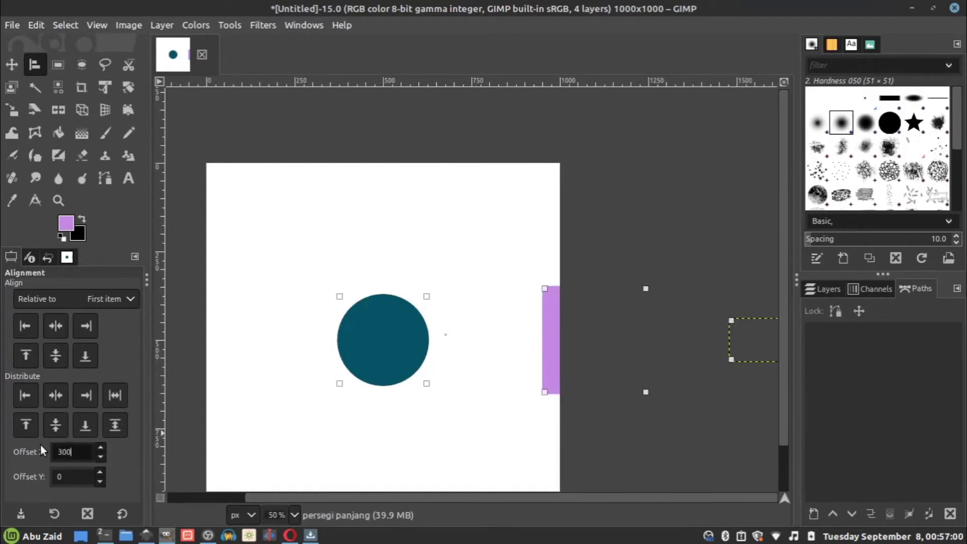
pyautogui.click(54, 396)
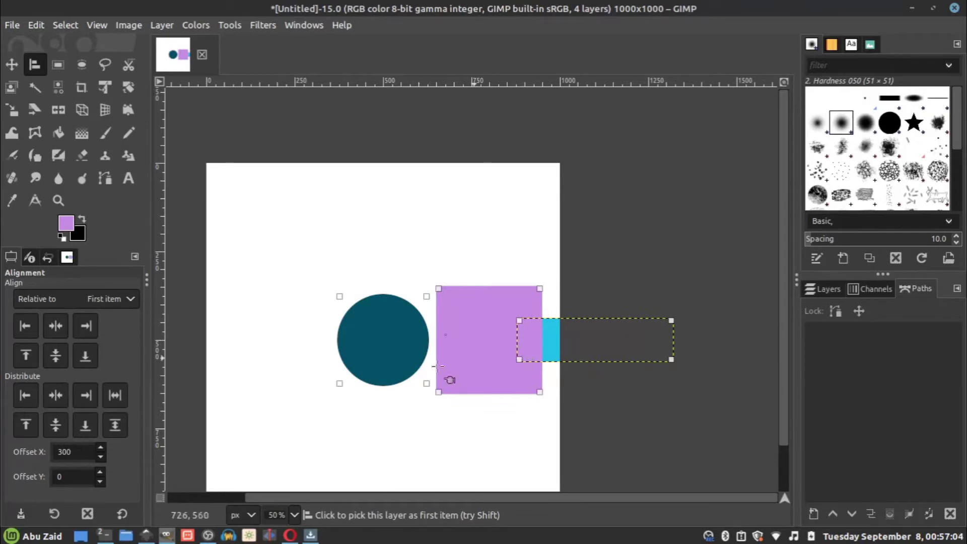
# Try distributing the three shapes' vertical centers relative to the first item with a vertical offset of 300.
pyautogui.click(67, 476)
pyautogui.write('500')
pyautogui.moveTo(75, 471); pyautogui.dragTo(44, 471)
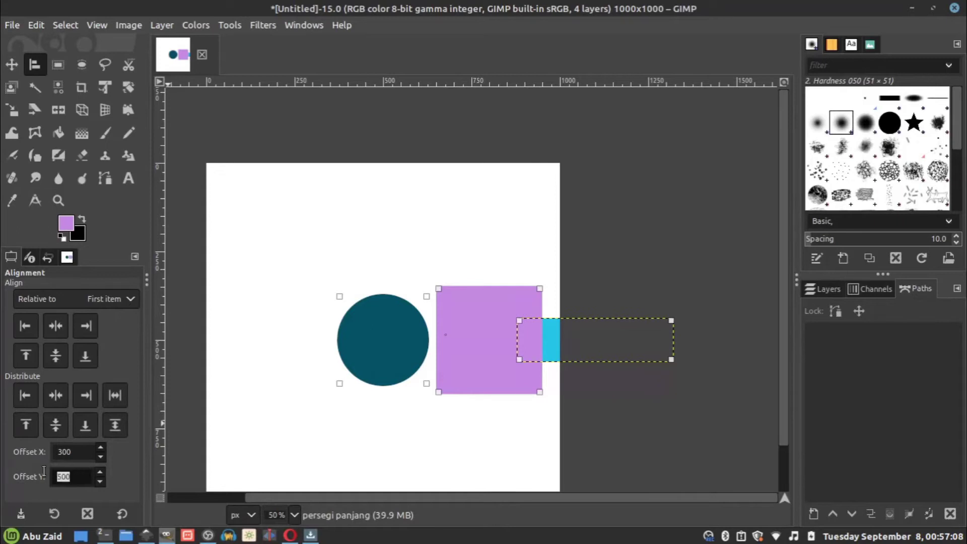
pyautogui.write('300')
pyautogui.click(49, 427)
pyautogui.scroll(2, 419, 358)
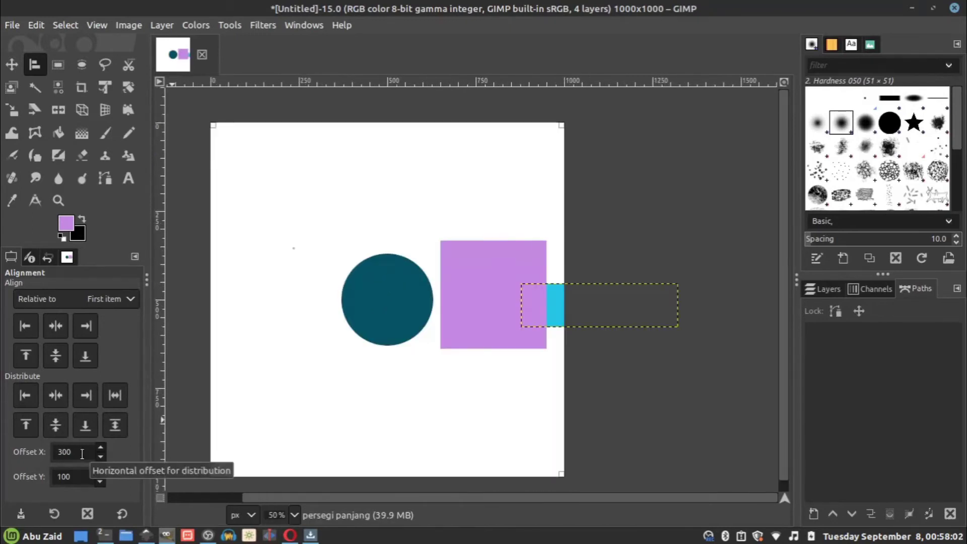
# Open the horizontal distribution offset for editing.
pyautogui.press('Tab')
pyautogui.hotkey('shift', 'Tab')
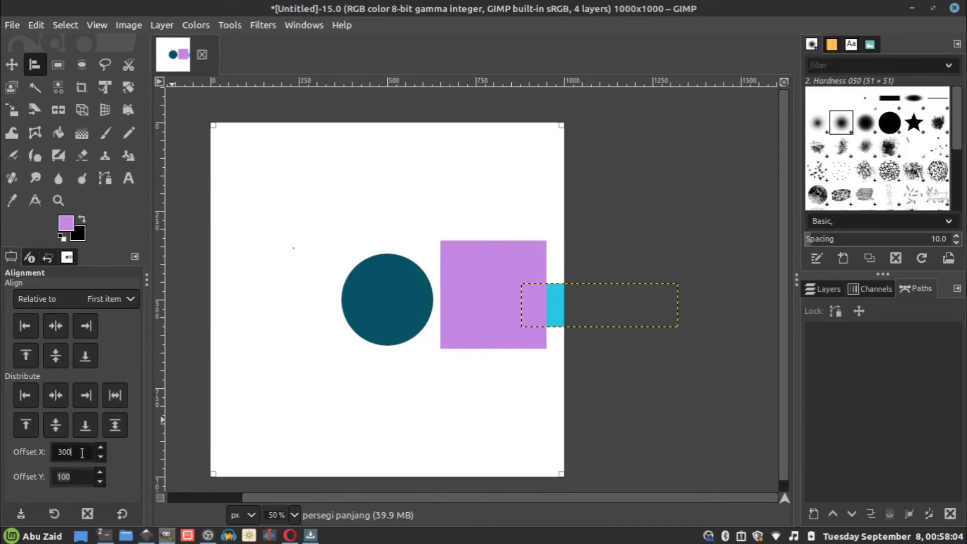